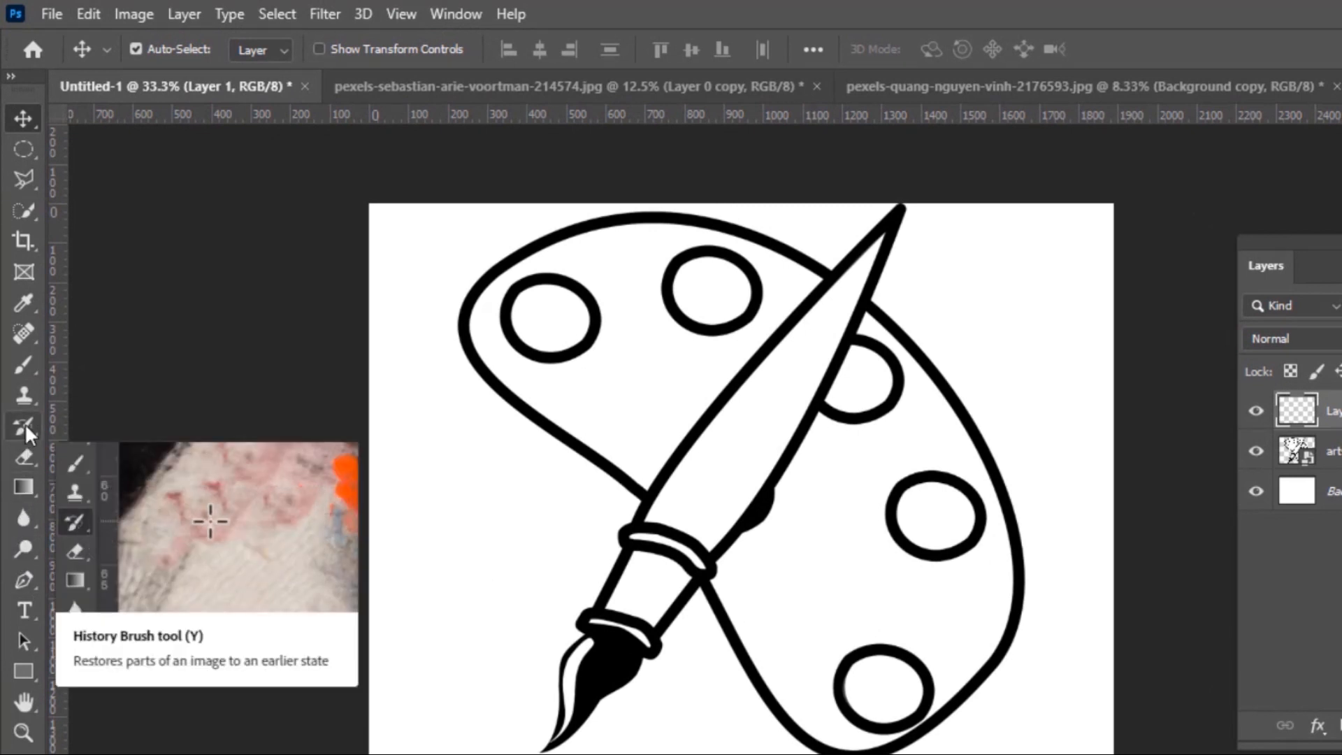
Select the Brush tool from the toolbar for freehand painting
{"action": "left_click", "coordinate": [19, 369]}
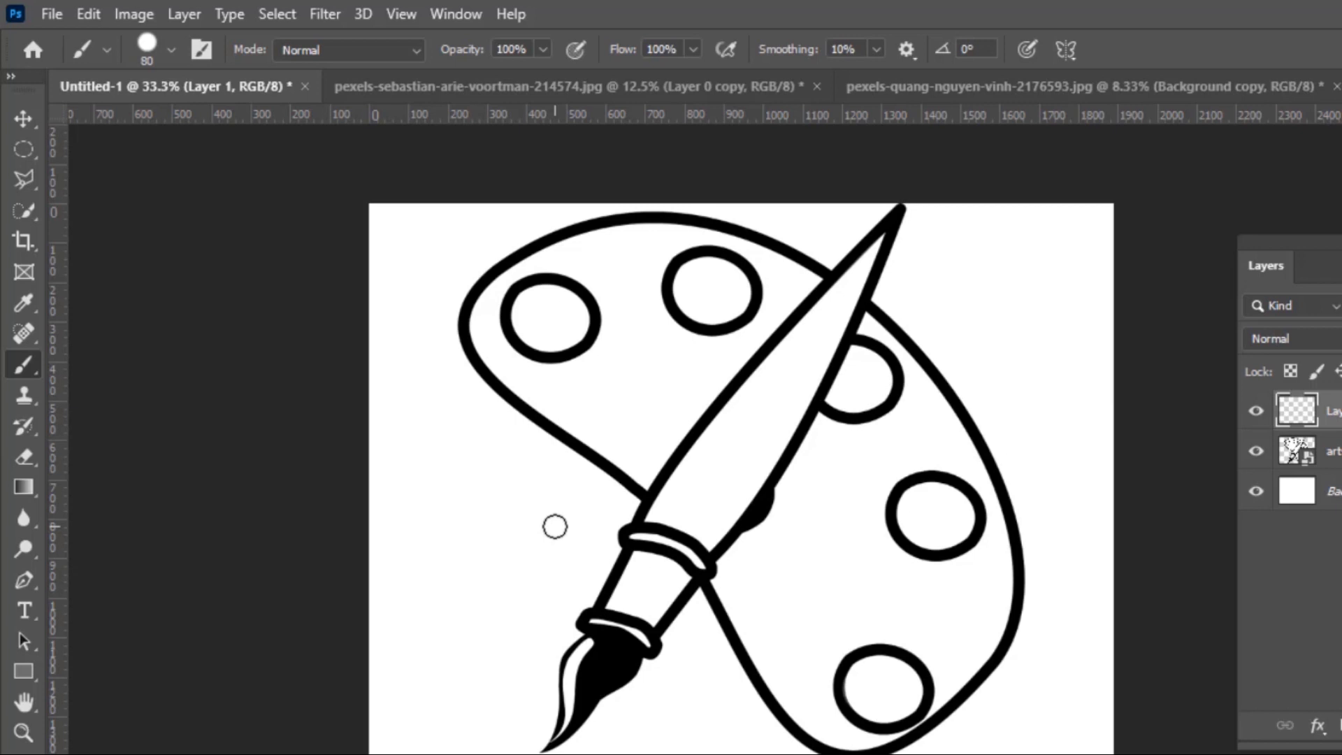
{"action": "key", "text": "Caps_Lock"}
{"action": "key", "text": "Caps_Lock"}
Choose the Soft Round preset from General Brushes (80 px, 0% hardness)
{"action": "left_click", "coordinate": [169, 46]}
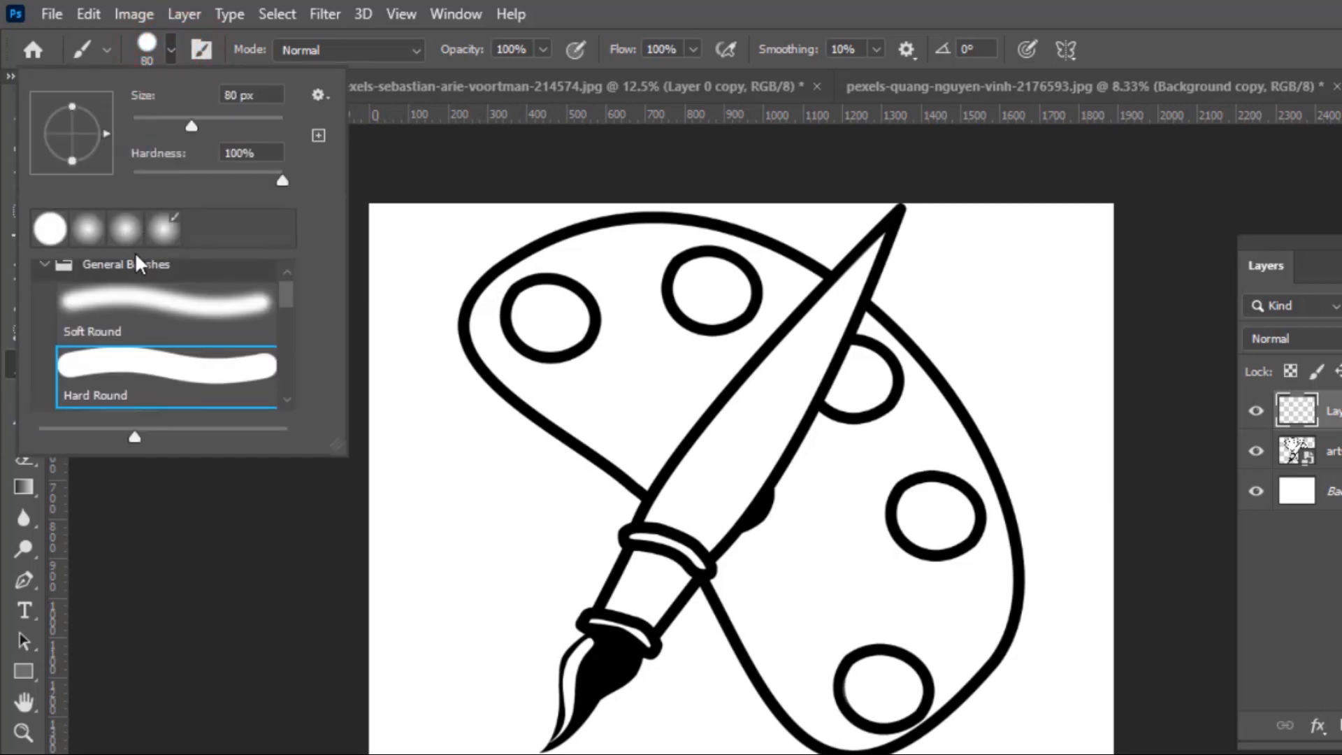
{"action": "left_click", "coordinate": [44, 266]}
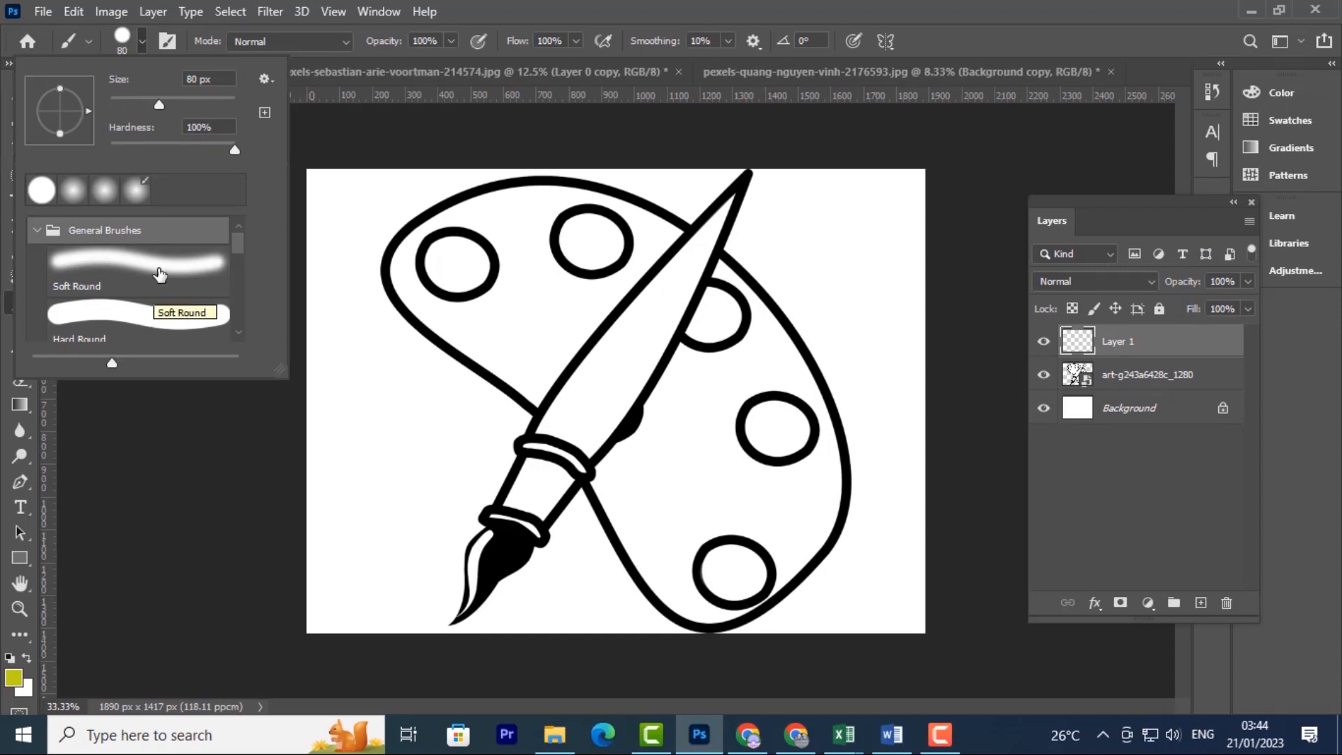
{"action": "left_click", "coordinate": [142, 263]}
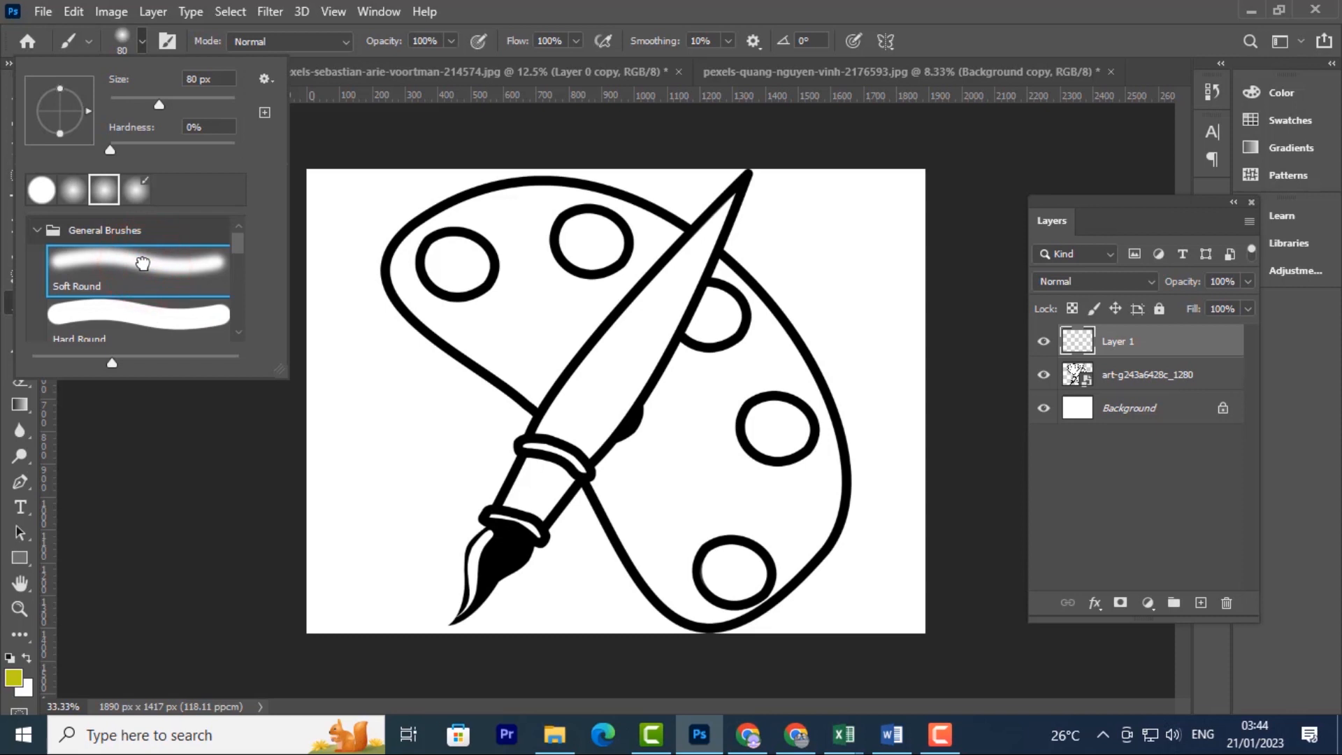
{"action": "left_click", "coordinate": [143, 320]}
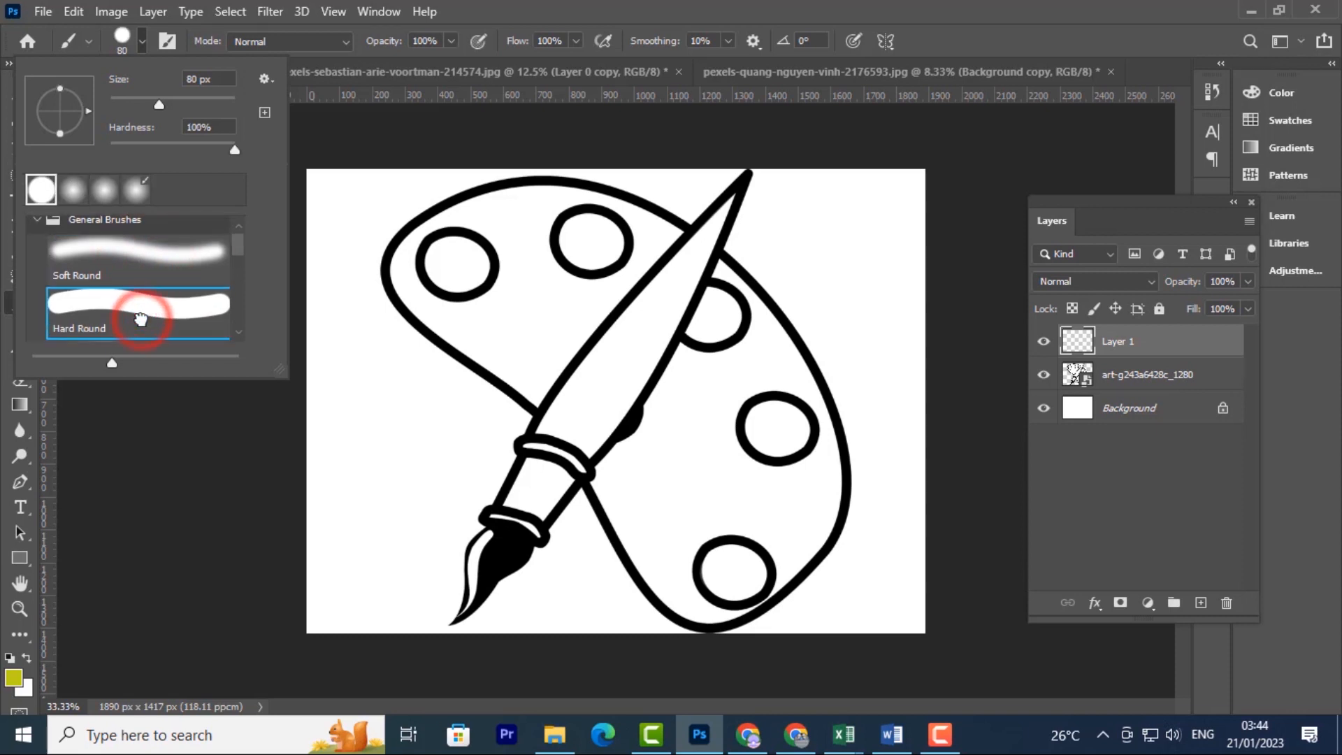
{"action": "left_click", "coordinate": [142, 264]}
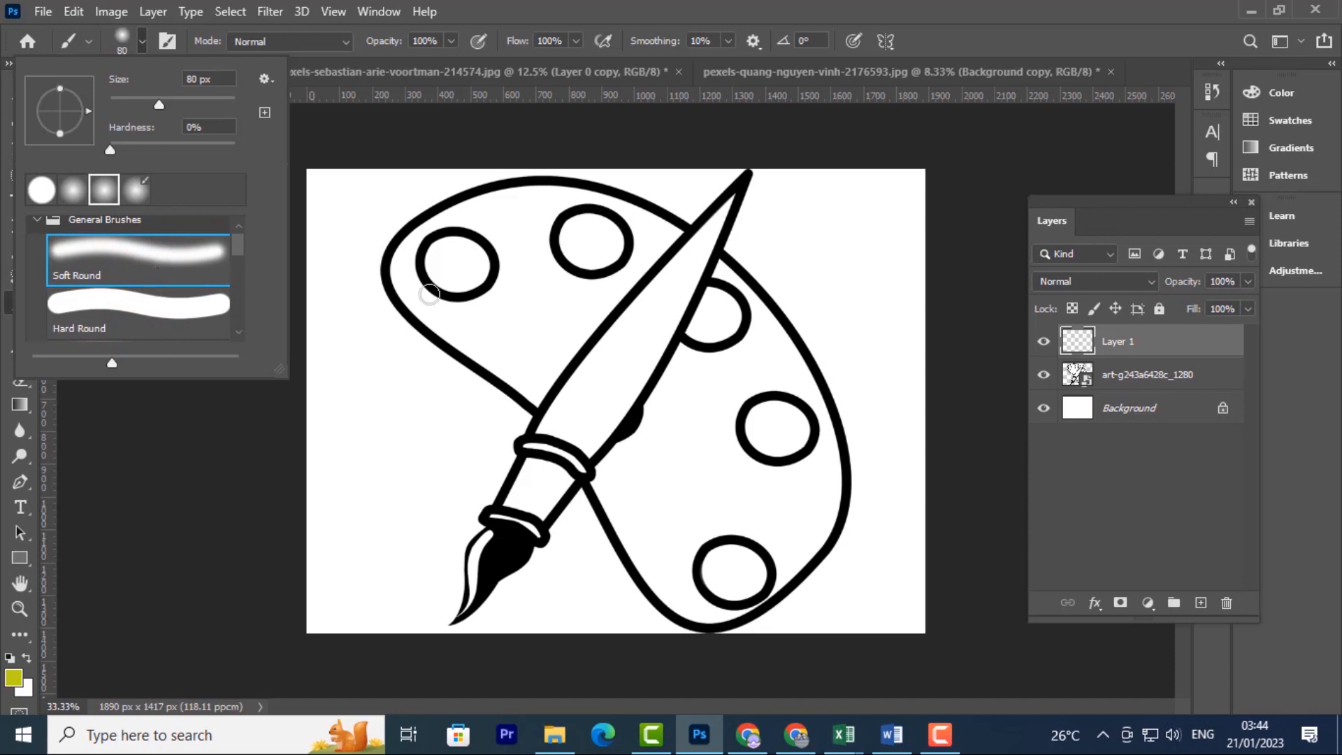
Paint a soft yellow-green squiggle at left, then a Hard Round S-curve over the palette's right edge
{"action": "mouse_move", "coordinate": [350, 237]}
{"action": "left_mouse_down"}
{"action": "mouse_move", "coordinate": [341, 283]}
{"action": "mouse_move", "coordinate": [379, 363]}
{"action": "mouse_move", "coordinate": [355, 415]}
{"action": "mouse_move", "coordinate": [394, 424]}
{"action": "mouse_move", "coordinate": [399, 448]}
{"action": "mouse_move", "coordinate": [368, 489]}
{"action": "mouse_move", "coordinate": [354, 543]}
{"action": "mouse_move", "coordinate": [367, 571]}
{"action": "mouse_move", "coordinate": [443, 523]}
{"action": "mouse_move", "coordinate": [462, 366]}
{"action": "left_mouse_up"}
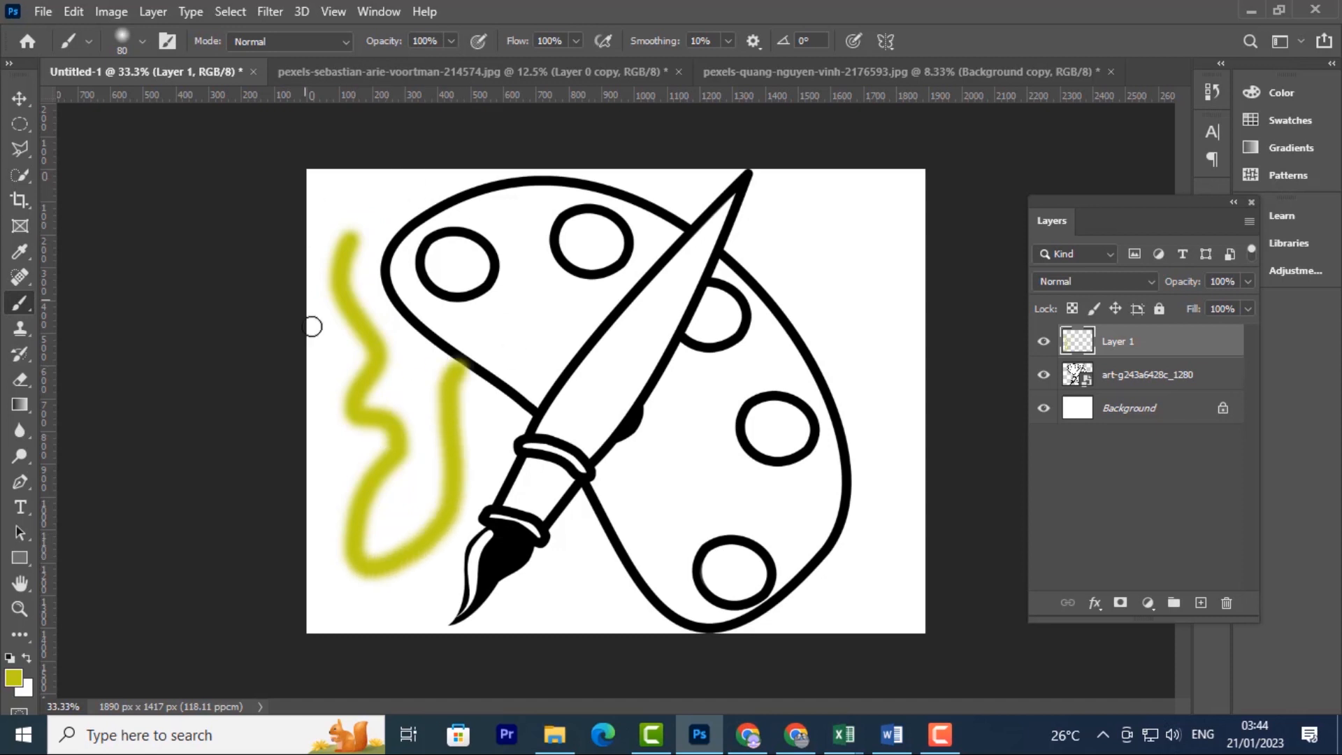
{"action": "left_click", "coordinate": [143, 41]}
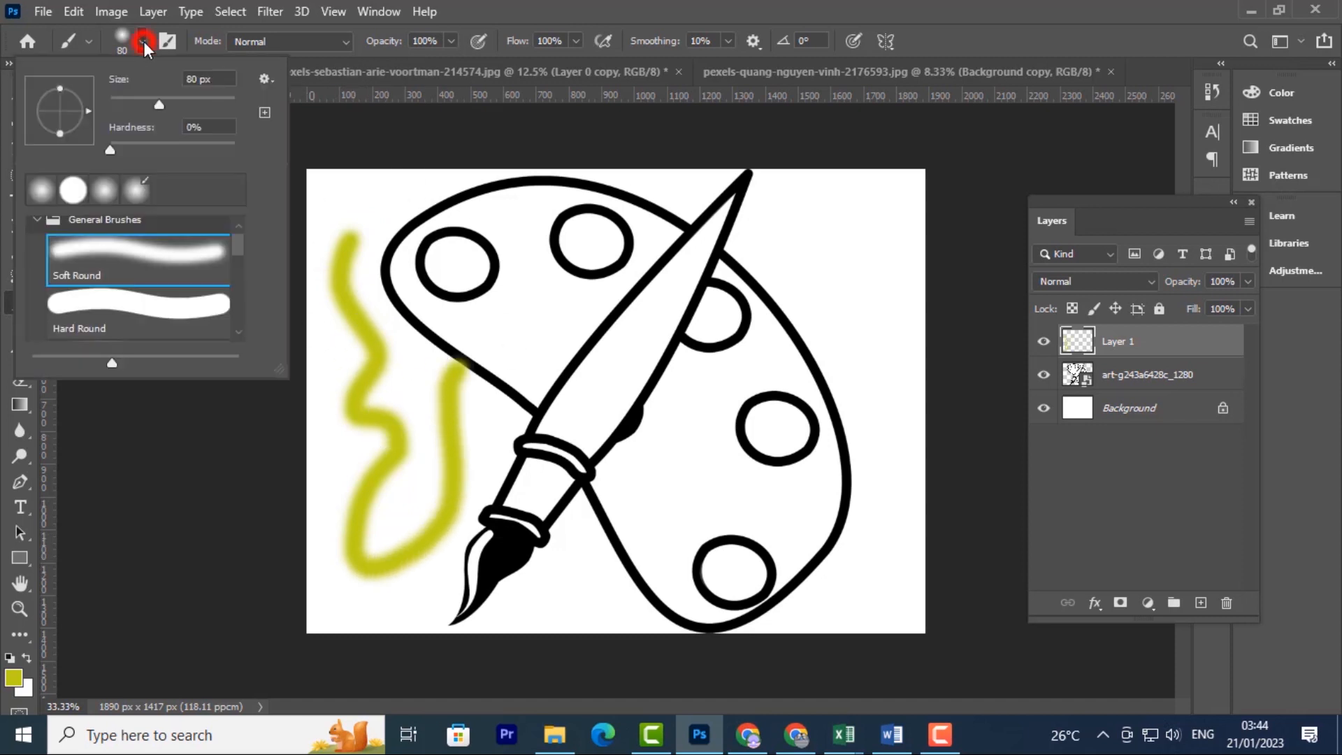
{"action": "left_click", "coordinate": [109, 314]}
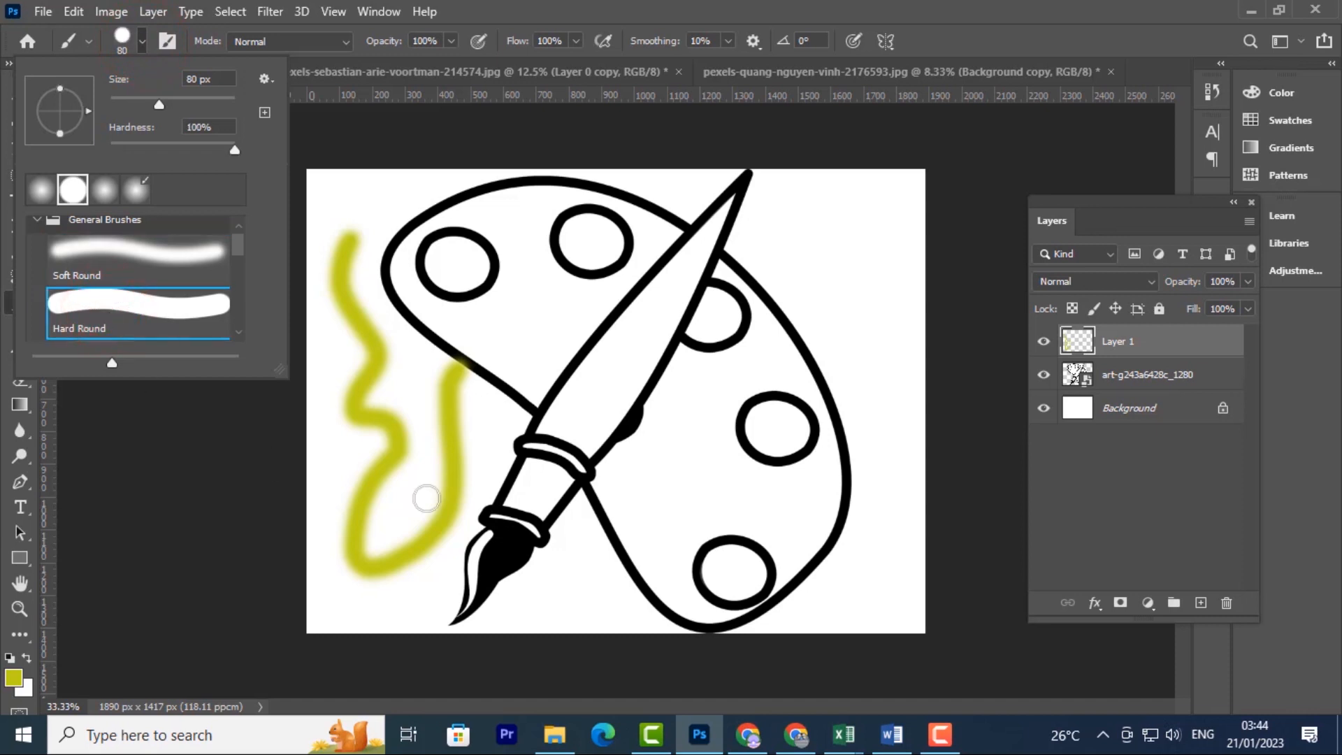
{"action": "left_click", "coordinate": [788, 218]}
{"action": "mouse_move", "coordinate": [788, 218]}
{"action": "left_mouse_down"}
{"action": "mouse_move", "coordinate": [830, 249]}
{"action": "mouse_move", "coordinate": [834, 272]}
{"action": "mouse_move", "coordinate": [806, 326]}
{"action": "mouse_move", "coordinate": [819, 354]}
{"action": "mouse_move", "coordinate": [838, 349]}
{"action": "mouse_move", "coordinate": [878, 389]}
{"action": "mouse_move", "coordinate": [831, 420]}
{"action": "mouse_move", "coordinate": [835, 468]}
{"action": "mouse_move", "coordinate": [867, 468]}
{"action": "mouse_move", "coordinate": [889, 503]}
{"action": "mouse_move", "coordinate": [875, 529]}
{"action": "mouse_move", "coordinate": [830, 539]}
{"action": "left_mouse_up"}
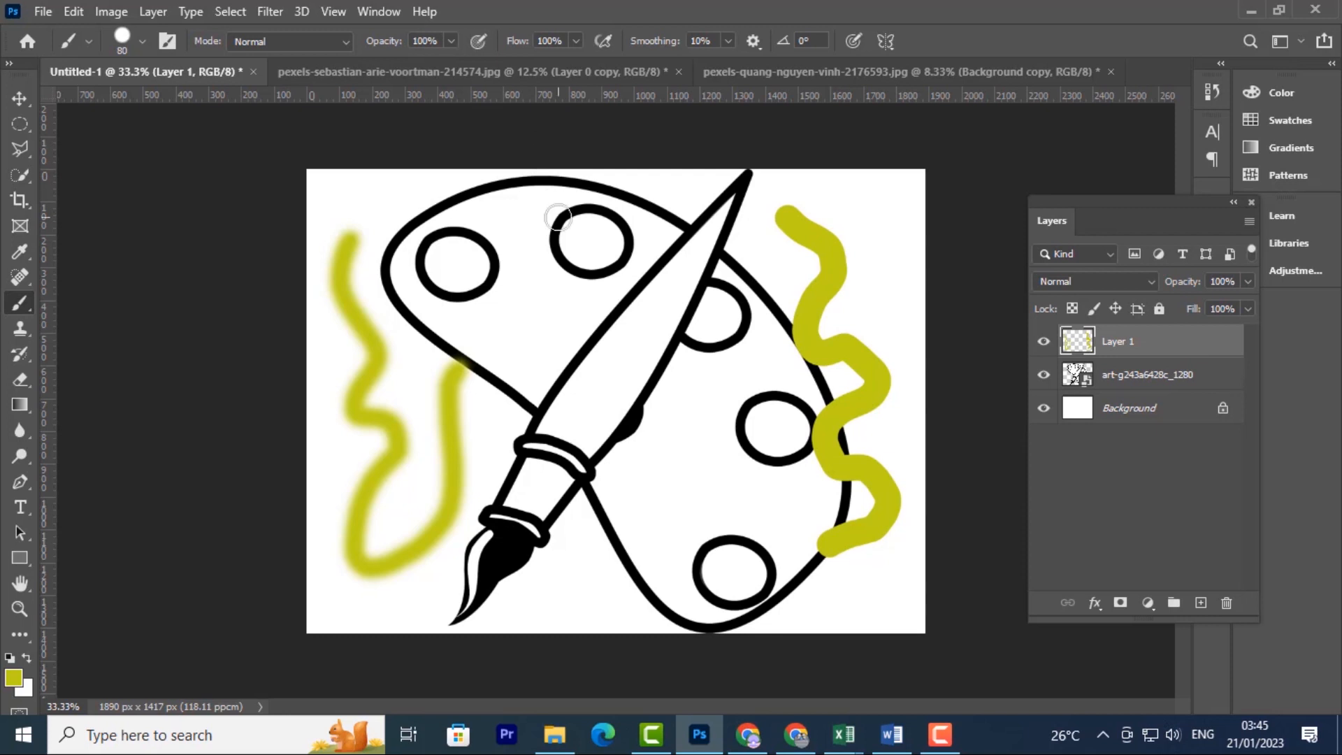
Return the brush size to 80 px and paint a short yellow stroke toward the upper-left circle
{"action": "left_click", "coordinate": [144, 39]}
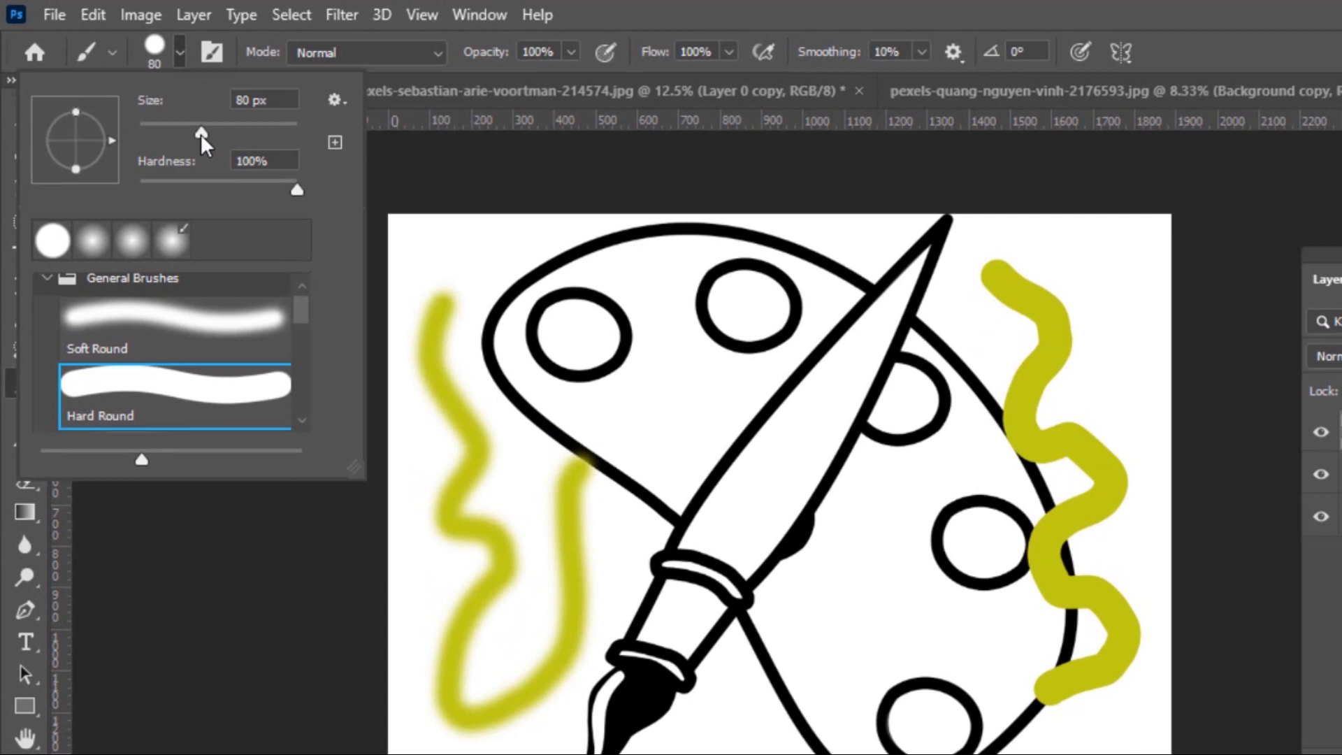
{"action": "left_click_drag", "start_coordinate": [201, 133], "coordinate": [252, 143]}
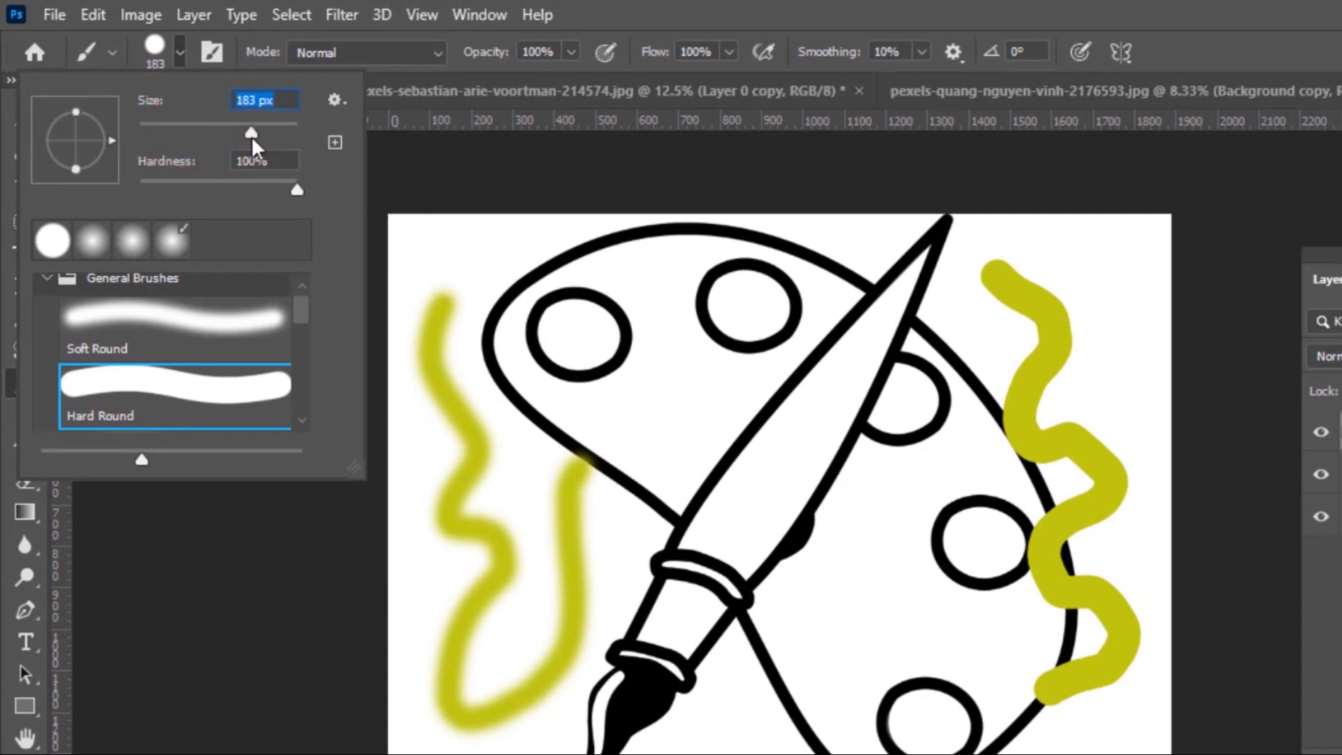
{"action": "left_click_drag", "start_coordinate": [251, 135], "coordinate": [280, 139]}
{"action": "mouse_move", "coordinate": [276, 133]}
{"action": "left_mouse_down"}
{"action": "mouse_move", "coordinate": [202, 126]}
{"action": "mouse_move", "coordinate": [169, 104]}
{"action": "left_mouse_up"}
{"action": "left_click_drag", "start_coordinate": [466, 228], "coordinate": [540, 297]}
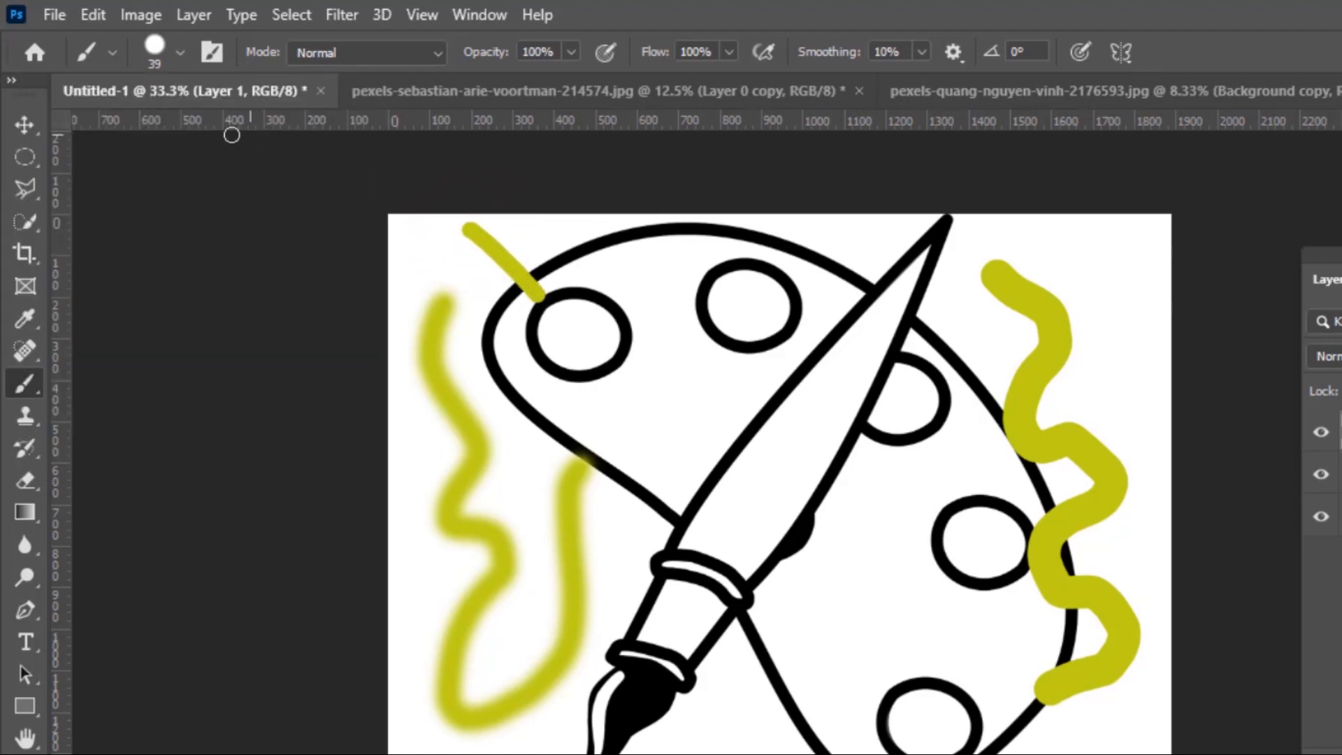
Lower the brush hardness and paint a soft diagonal yellow stroke across the upper-left circle
{"action": "left_click", "coordinate": [180, 52]}
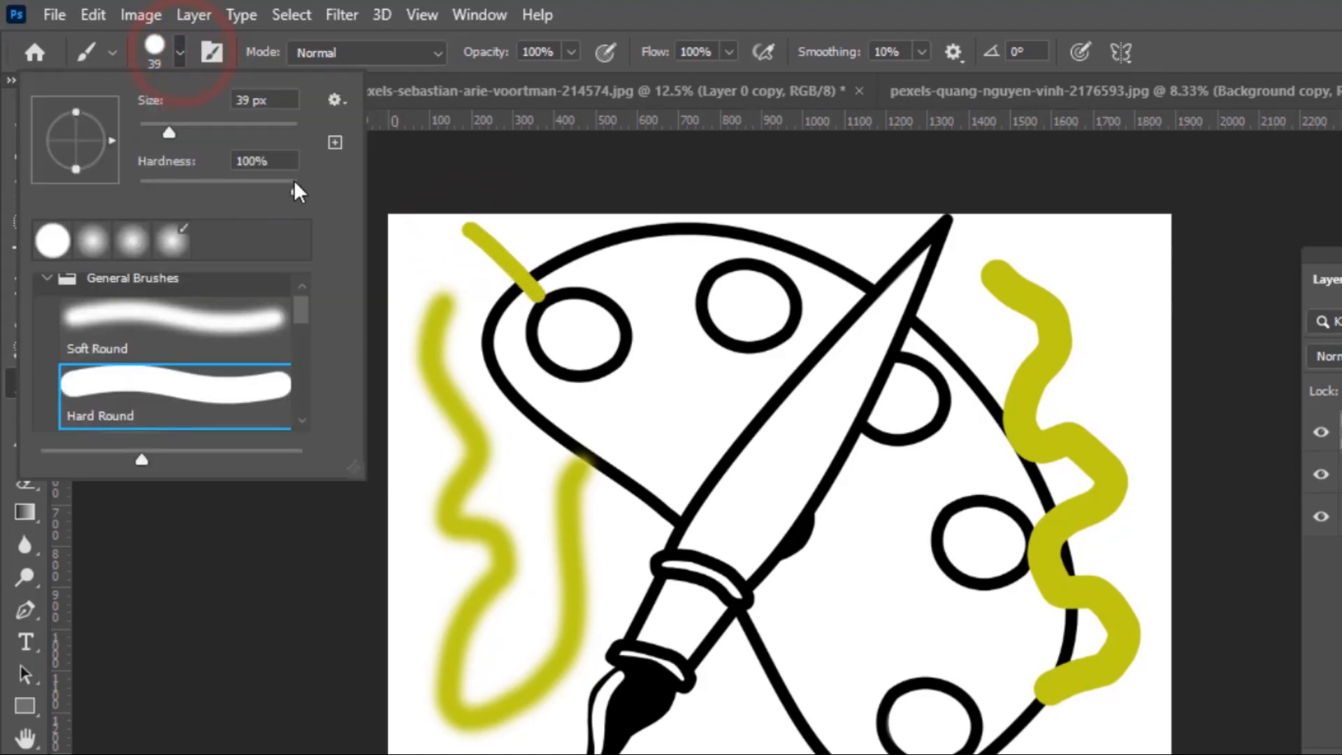
{"action": "left_click_drag", "start_coordinate": [296, 187], "coordinate": [134, 165]}
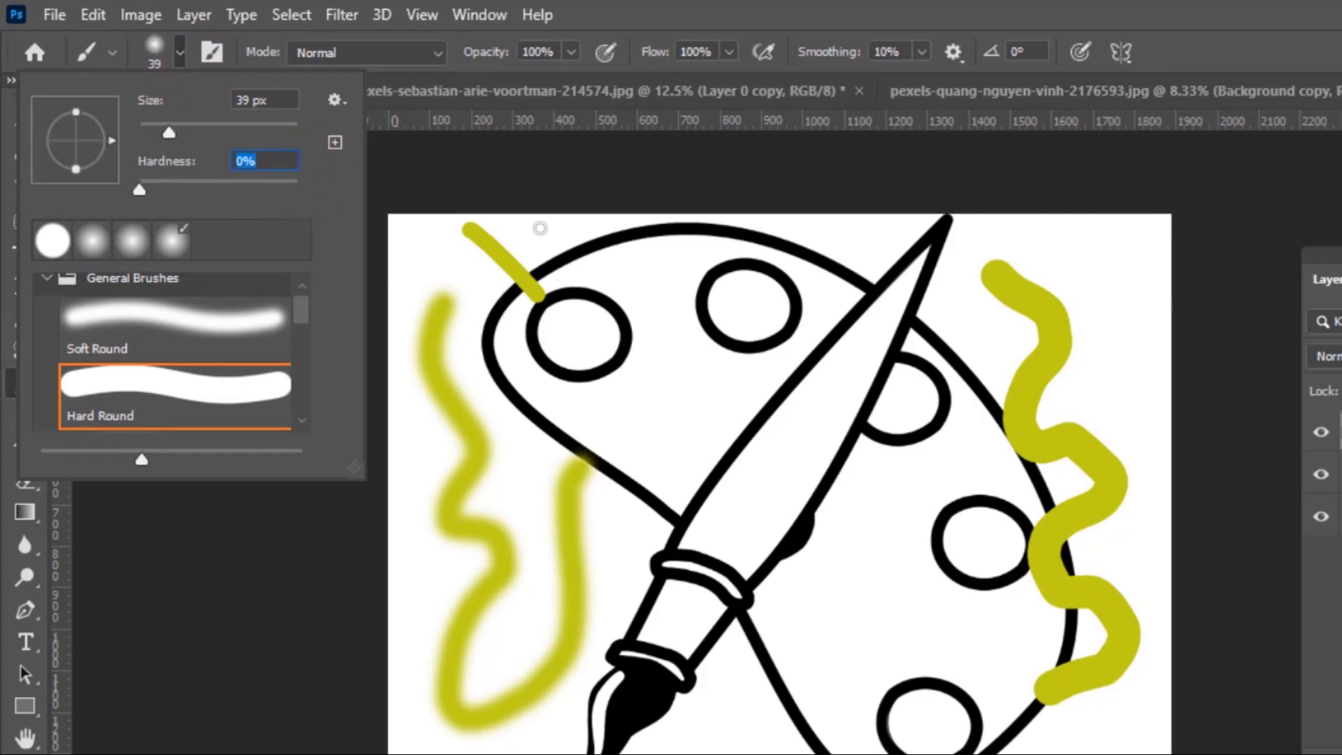
{"action": "mouse_move", "coordinate": [533, 225]}
{"action": "left_mouse_down"}
{"action": "mouse_move", "coordinate": [619, 318]}
{"action": "mouse_move", "coordinate": [681, 435]}
{"action": "left_mouse_up"}
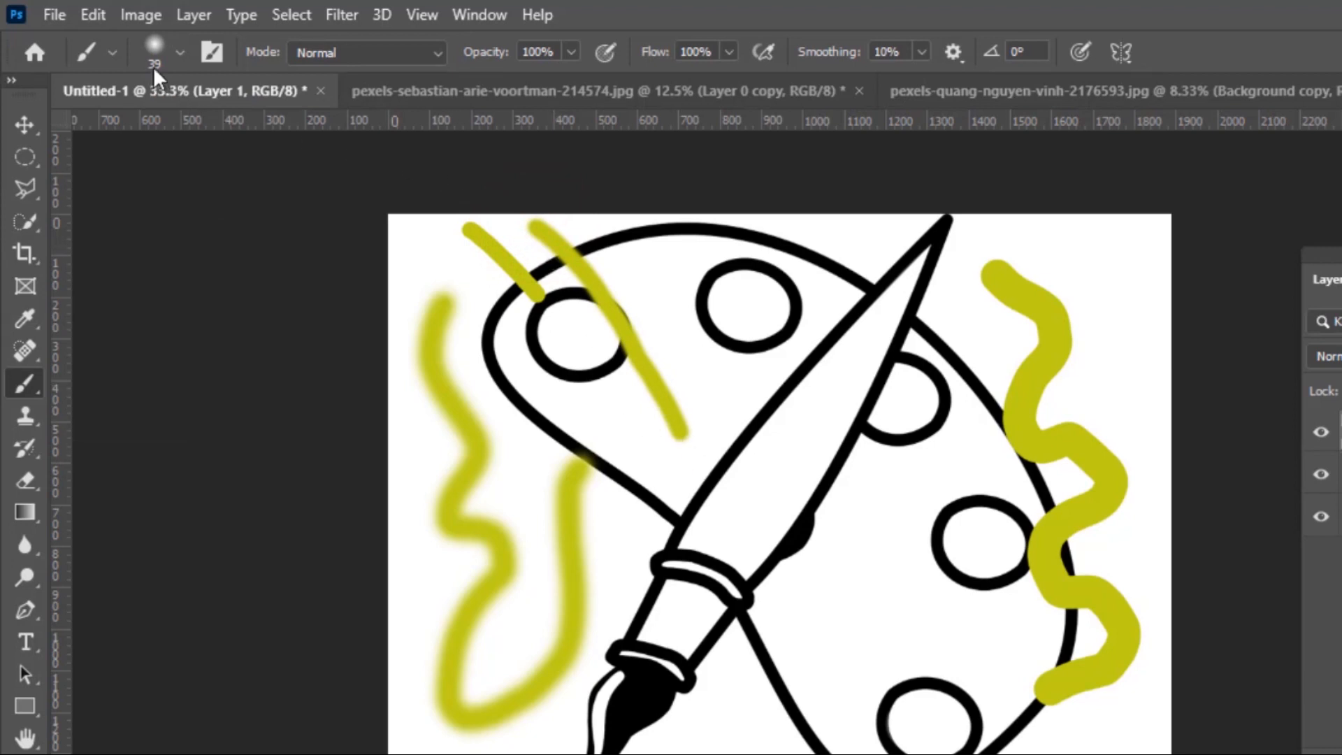
Raise hardness to 100% and paint short straight yellow strokes around the blade and palette's right
{"action": "left_click", "coordinate": [182, 52]}
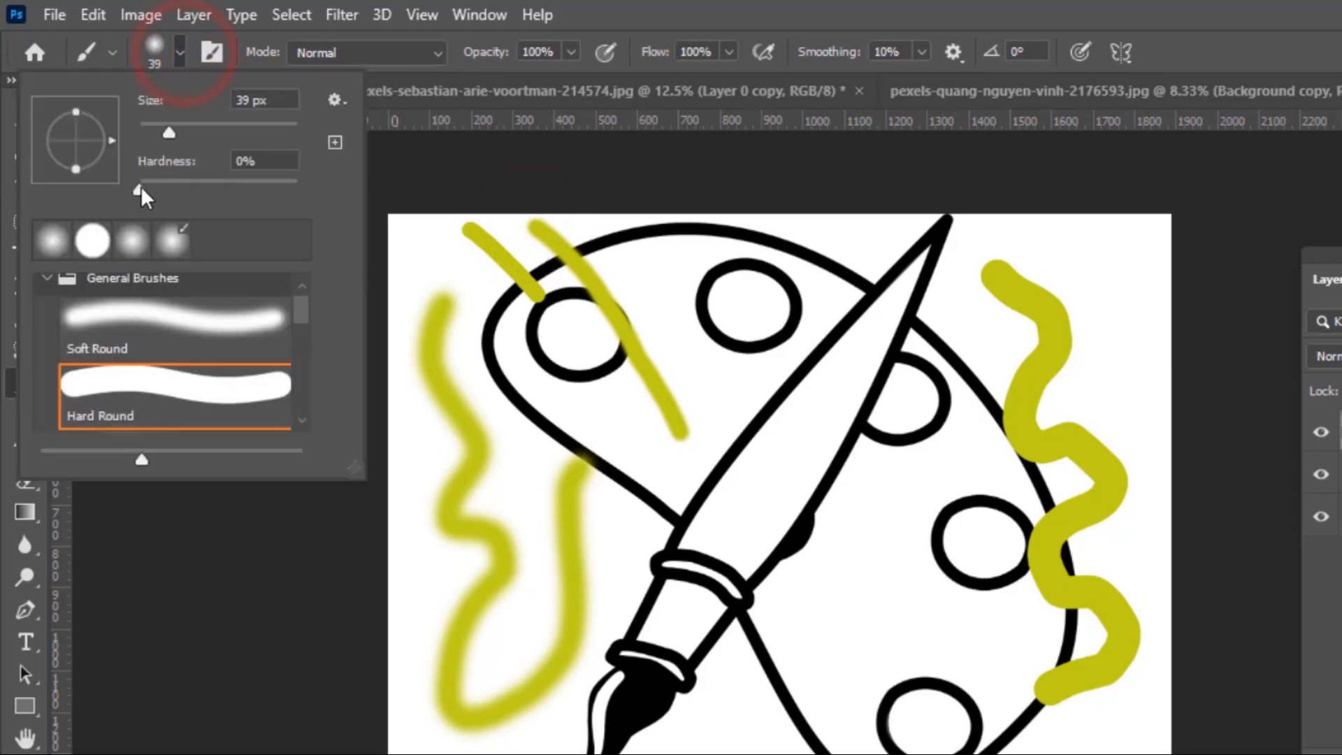
{"action": "mouse_move", "coordinate": [141, 186]}
{"action": "left_mouse_down"}
{"action": "mouse_move", "coordinate": [195, 216]}
{"action": "mouse_move", "coordinate": [360, 234]}
{"action": "left_mouse_up"}
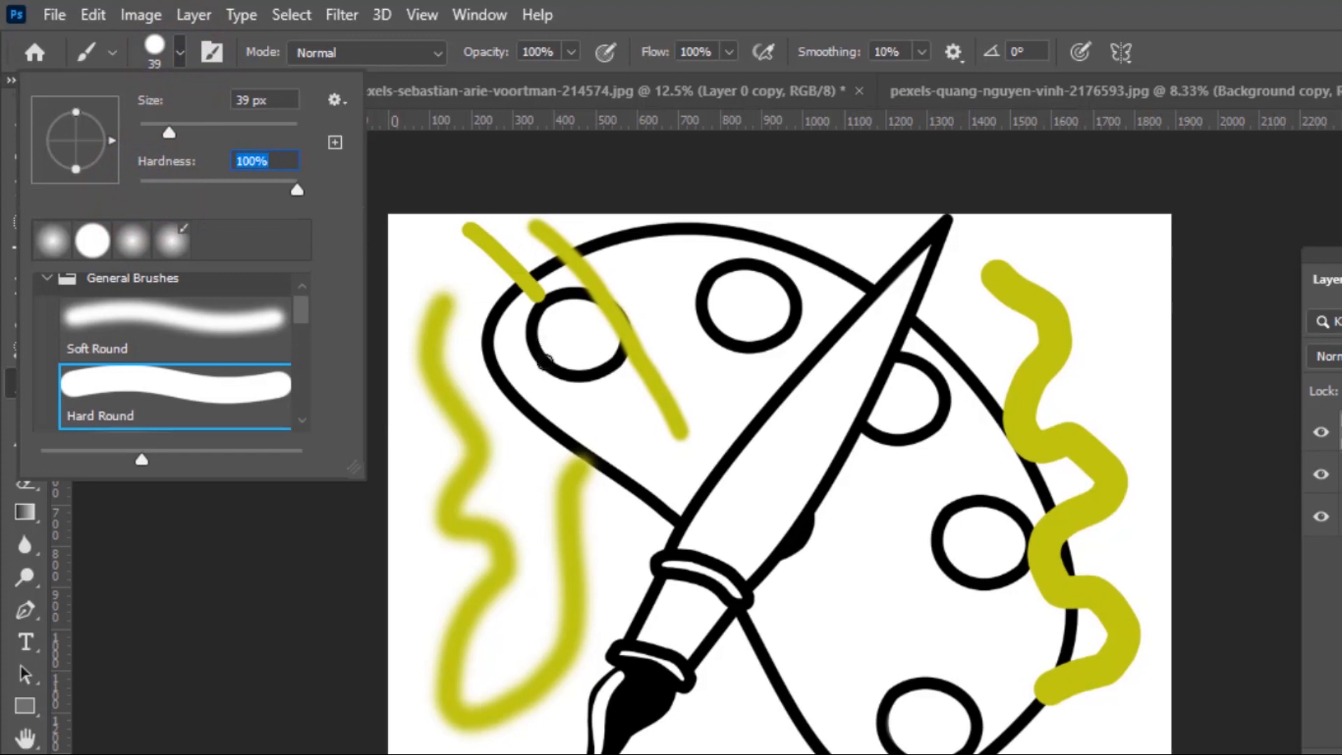
{"action": "left_click", "coordinate": [795, 323]}
{"action": "left_click_drag", "start_coordinate": [795, 323], "coordinate": [718, 474]}
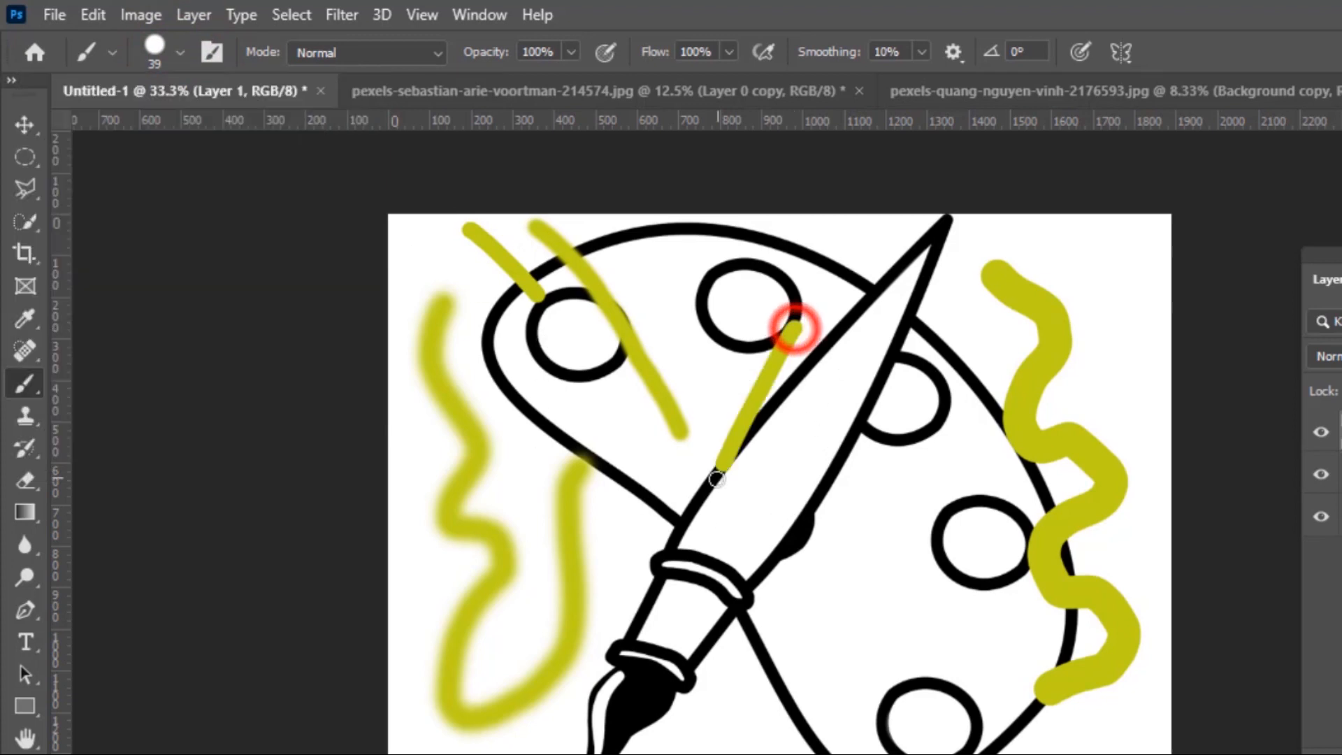
{"action": "left_click_drag", "start_coordinate": [827, 351], "coordinate": [797, 478]}
{"action": "left_click_drag", "start_coordinate": [695, 482], "coordinate": [768, 557]}
{"action": "left_click_drag", "start_coordinate": [928, 383], "coordinate": [914, 505]}
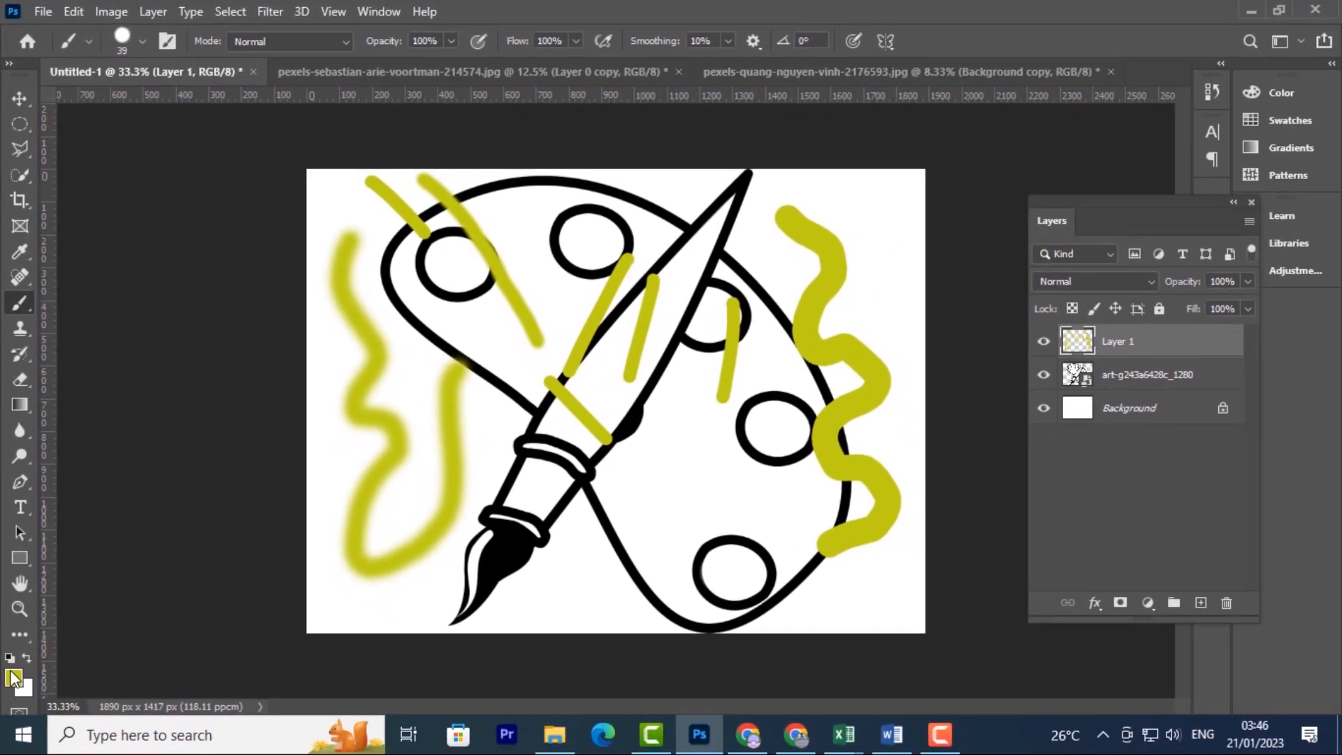
Set the foreground colour to blue (14a2c5) and fill the right palette circle with it
{"action": "left_click", "coordinate": [12, 676]}
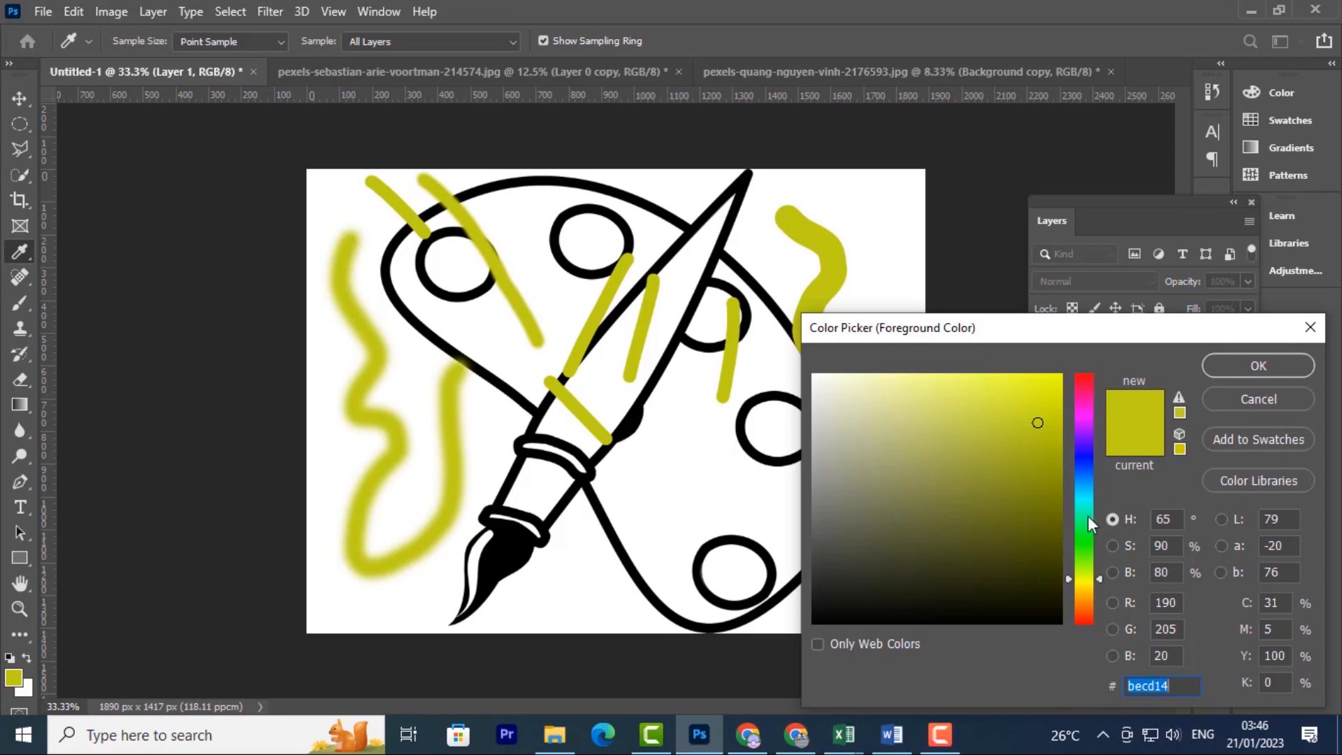
{"action": "left_click_drag", "start_coordinate": [1087, 516], "coordinate": [1083, 490]}
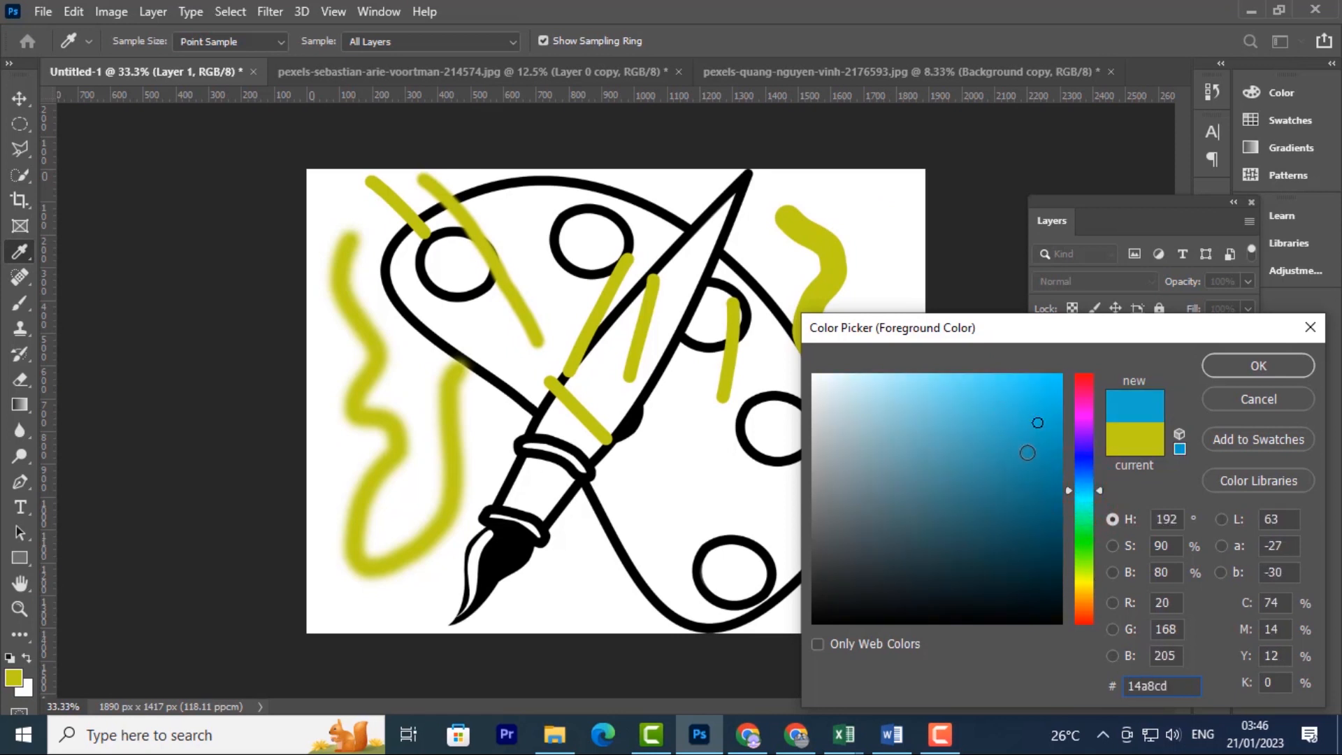
{"action": "mouse_move", "coordinate": [1045, 395]}
{"action": "left_mouse_down"}
{"action": "mouse_move", "coordinate": [1028, 391]}
{"action": "mouse_move", "coordinate": [1040, 421]}
{"action": "mouse_move", "coordinate": [1042, 404]}
{"action": "left_mouse_up"}
{"action": "left_click", "coordinate": [1257, 366]}
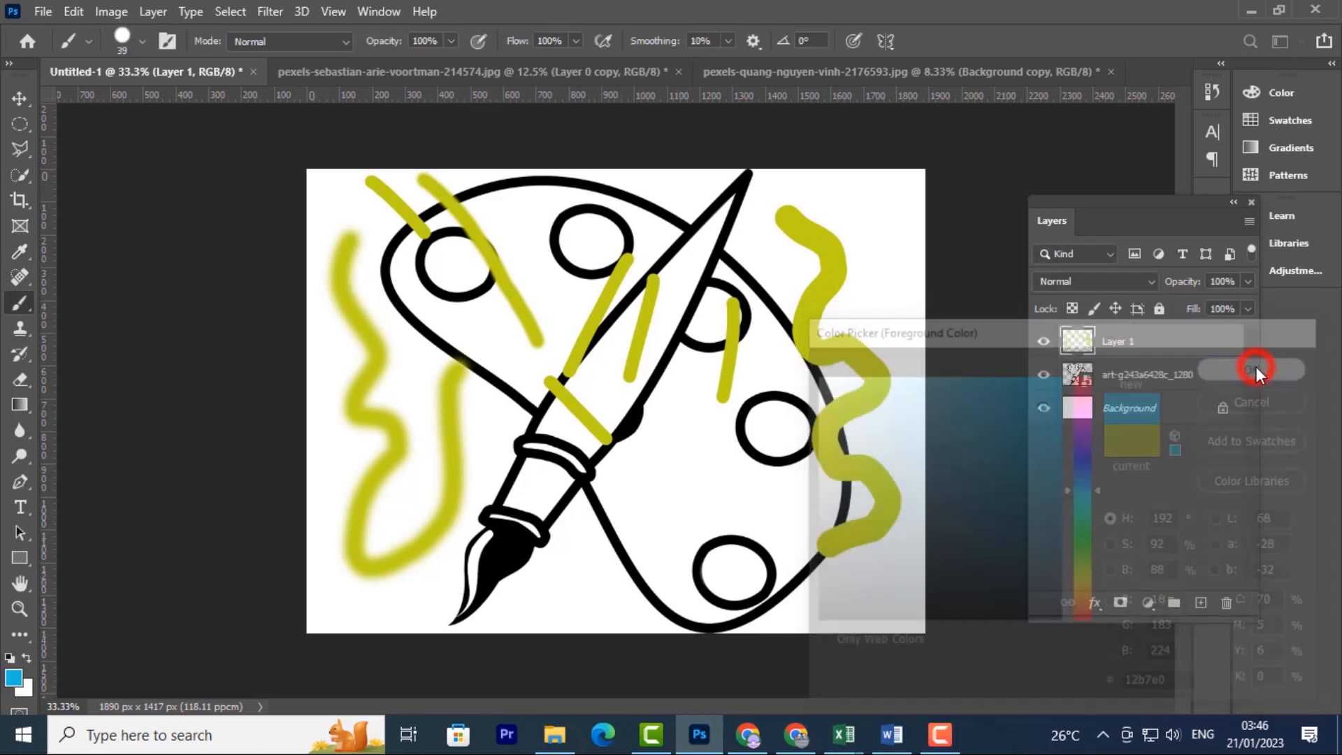
{"action": "mouse_move", "coordinate": [767, 418]}
{"action": "left_mouse_down"}
{"action": "mouse_move", "coordinate": [791, 444]}
{"action": "mouse_move", "coordinate": [777, 422]}
{"action": "mouse_move", "coordinate": [780, 446]}
{"action": "mouse_move", "coordinate": [776, 421]}
{"action": "mouse_move", "coordinate": [761, 433]}
{"action": "mouse_move", "coordinate": [766, 410]}
{"action": "mouse_move", "coordinate": [769, 429]}
{"action": "mouse_move", "coordinate": [793, 417]}
{"action": "mouse_move", "coordinate": [768, 427]}
{"action": "mouse_move", "coordinate": [795, 446]}
{"action": "mouse_move", "coordinate": [770, 424]}
{"action": "mouse_move", "coordinate": [756, 456]}
{"action": "mouse_move", "coordinate": [772, 419]}
{"action": "mouse_move", "coordinate": [752, 411]}
{"action": "mouse_move", "coordinate": [777, 432]}
{"action": "left_mouse_up"}
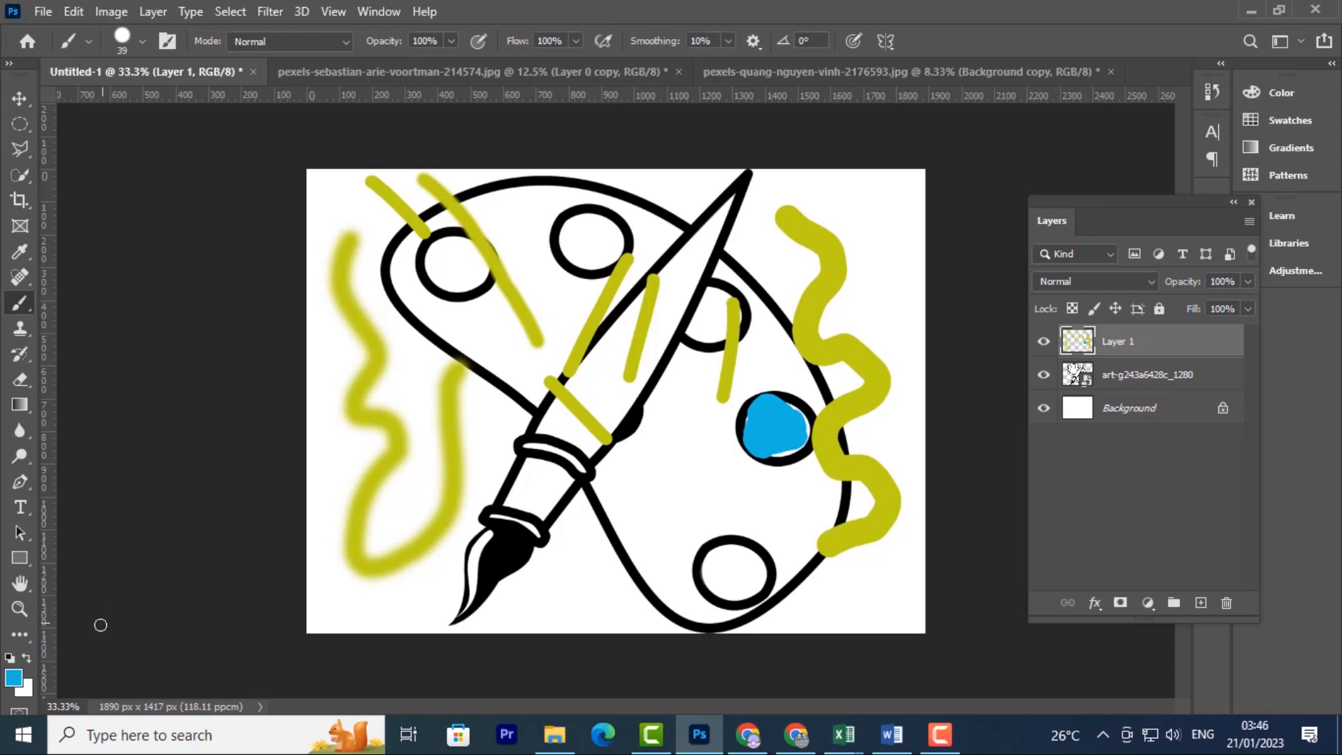
Switch to bright green, enlarge the brush, and paint a wide patch above the bottom circle
{"action": "left_click", "coordinate": [14, 676]}
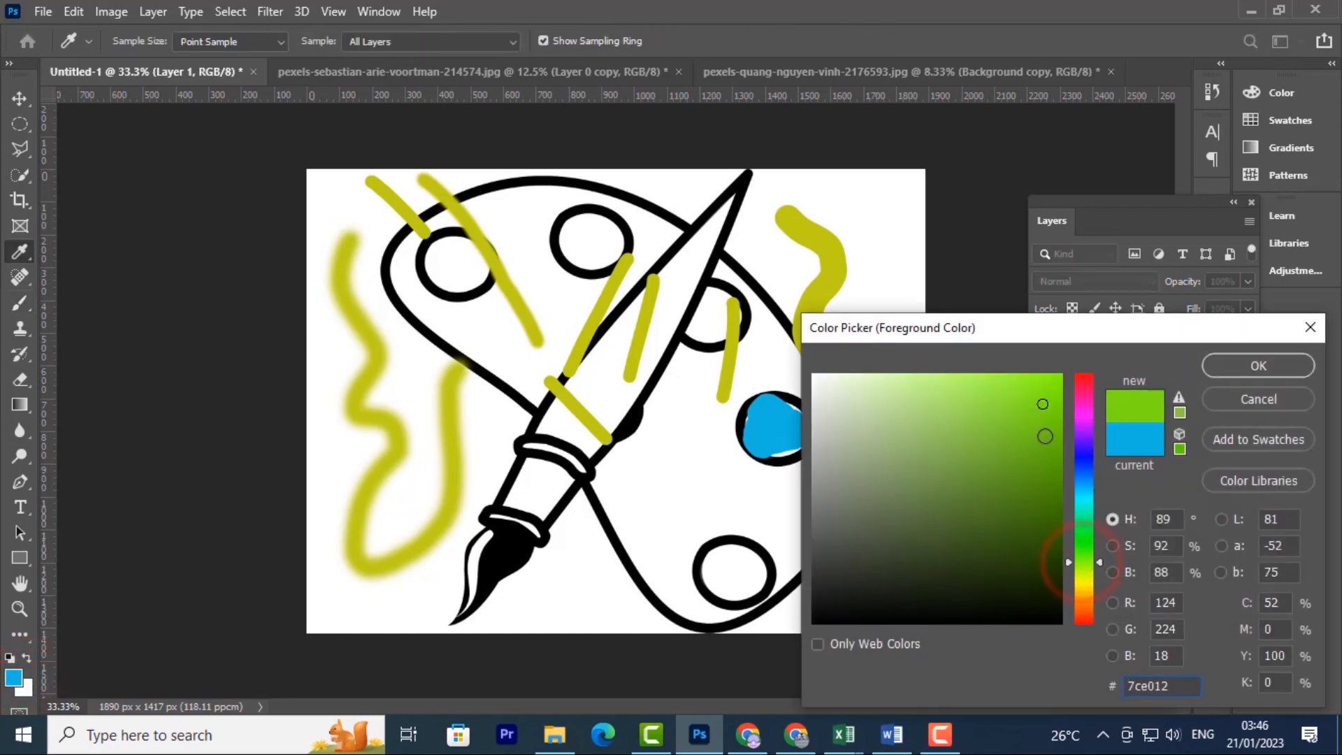
{"action": "left_click", "coordinate": [1047, 420]}
{"action": "left_click", "coordinate": [1218, 367]}
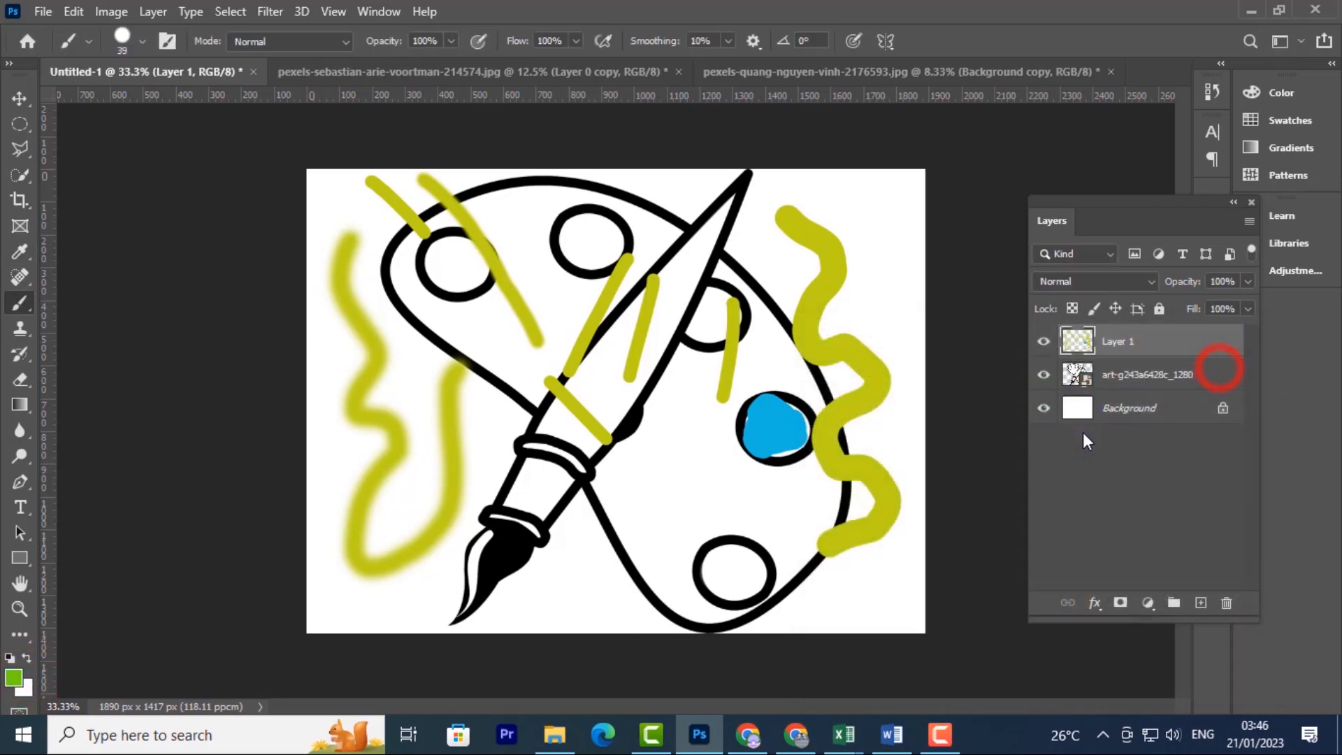
{"action": "mouse_move", "coordinate": [737, 528]}
{"action": "left_mouse_down"}
{"action": "mouse_move", "coordinate": [725, 528]}
{"action": "mouse_move", "coordinate": [761, 526]}
{"action": "mouse_move", "coordinate": [695, 490]}
{"action": "mouse_move", "coordinate": [693, 510]}
{"action": "mouse_move", "coordinate": [669, 427]}
{"action": "mouse_move", "coordinate": [669, 508]}
{"action": "mouse_move", "coordinate": [704, 529]}
{"action": "mouse_move", "coordinate": [666, 447]}
{"action": "left_mouse_up"}
{"action": "left_click_drag", "start_coordinate": [676, 520], "coordinate": [641, 534]}
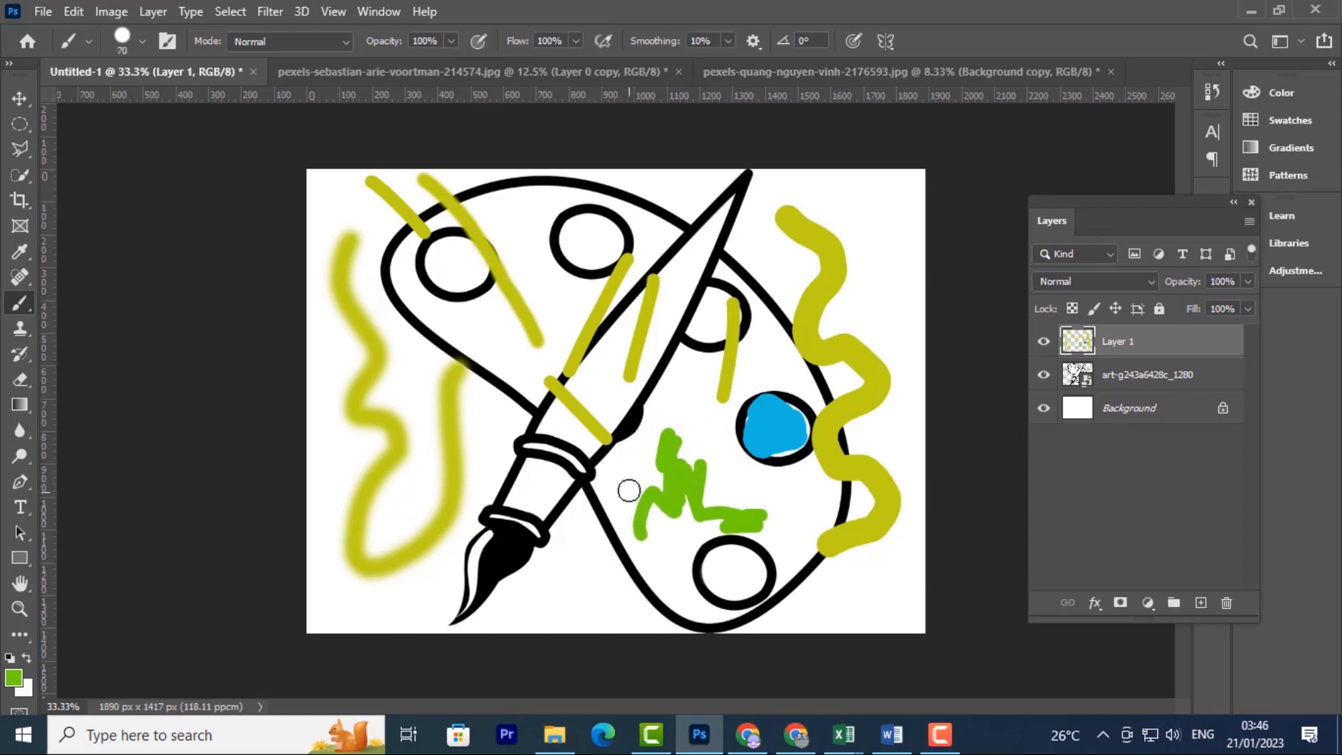
{"action": "key", "text": "bracketright"}
{"action": "key", "text": "bracketright"}
{"action": "key", "text": "bracketright"}
{"action": "mouse_move", "coordinate": [625, 478]}
{"action": "left_mouse_down"}
{"action": "mouse_move", "coordinate": [647, 565]}
{"action": "mouse_move", "coordinate": [613, 487]}
{"action": "mouse_move", "coordinate": [620, 506]}
{"action": "mouse_move", "coordinate": [703, 421]}
{"action": "mouse_move", "coordinate": [664, 473]}
{"action": "mouse_move", "coordinate": [698, 446]}
{"action": "mouse_move", "coordinate": [680, 393]}
{"action": "mouse_move", "coordinate": [689, 359]}
{"action": "mouse_move", "coordinate": [675, 418]}
{"action": "mouse_move", "coordinate": [707, 500]}
{"action": "mouse_move", "coordinate": [682, 431]}
{"action": "mouse_move", "coordinate": [739, 498]}
{"action": "mouse_move", "coordinate": [680, 507]}
{"action": "mouse_move", "coordinate": [657, 563]}
{"action": "mouse_move", "coordinate": [645, 479]}
{"action": "left_mouse_up"}
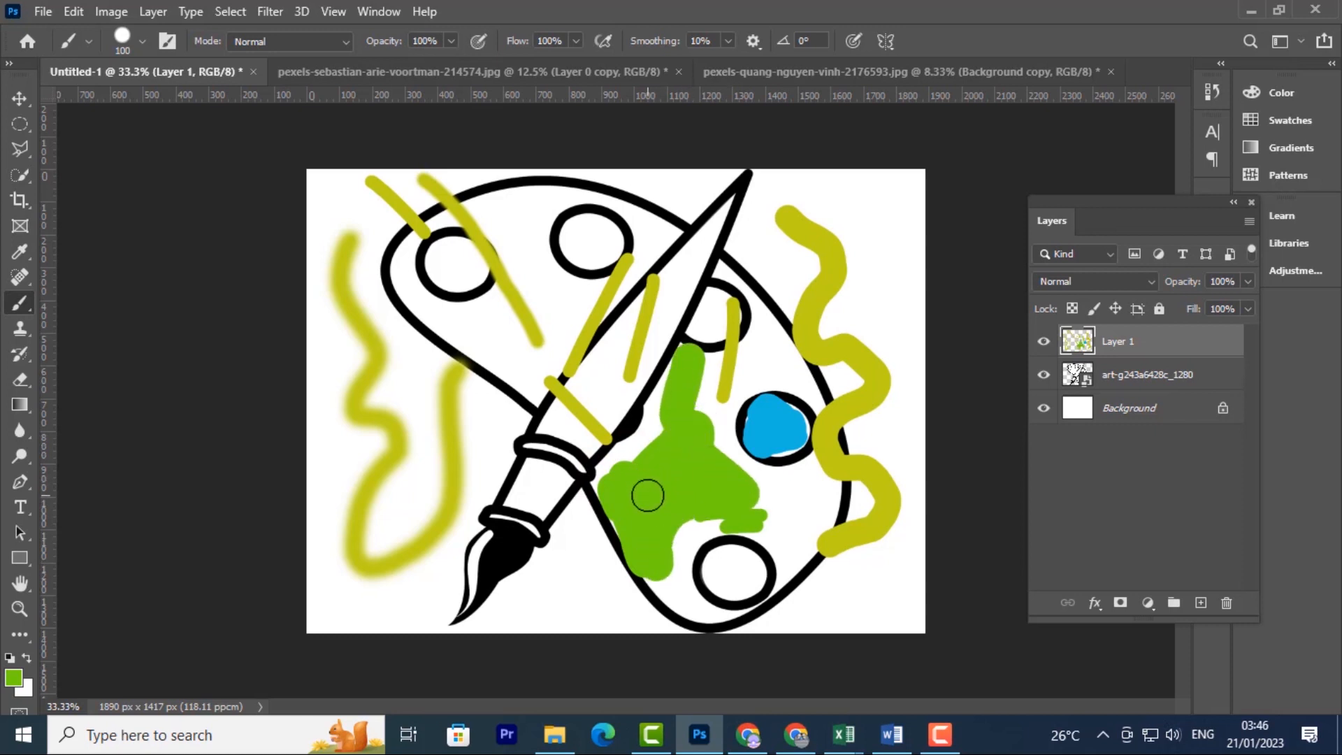
Add a last green dab, then set red (f71d07) and fill the top-middle palette circle
{"action": "left_click", "coordinate": [666, 557]}
{"action": "left_click", "coordinate": [10, 684]}
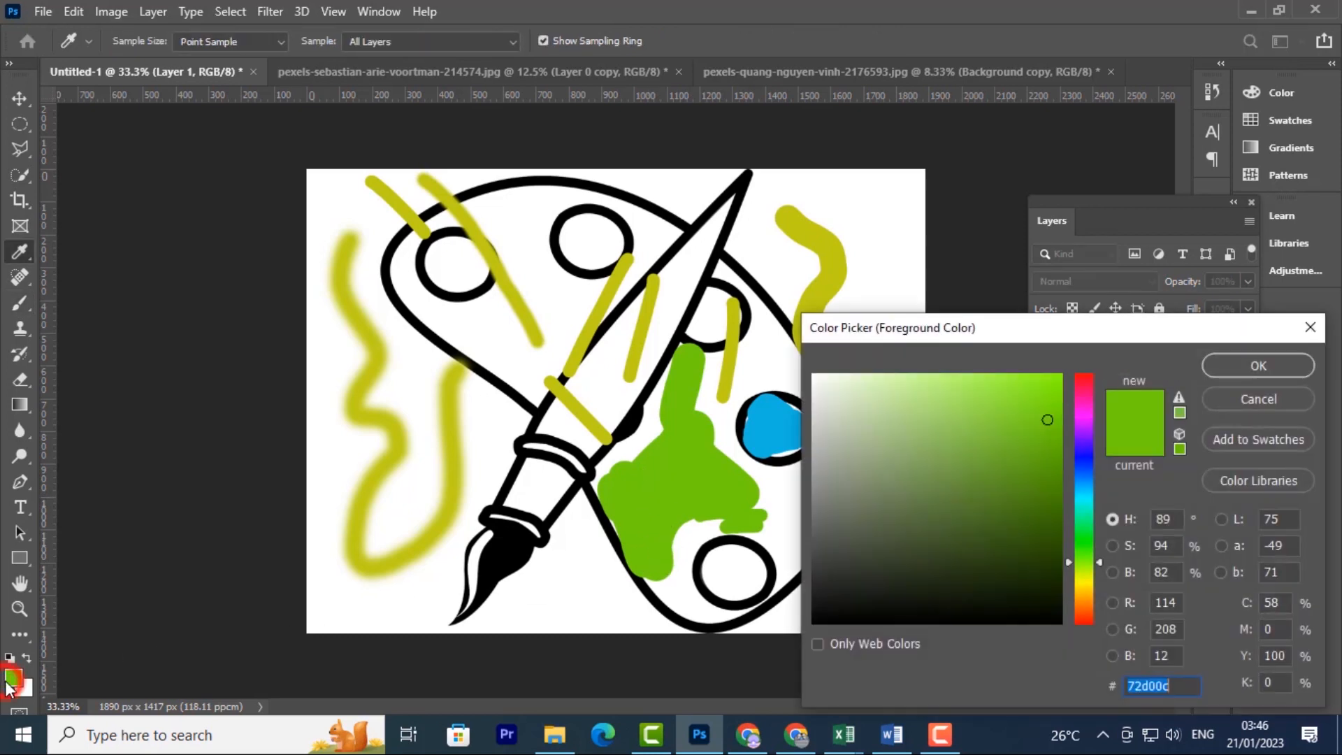
{"action": "left_click", "coordinate": [1088, 620]}
{"action": "left_click", "coordinate": [1056, 381]}
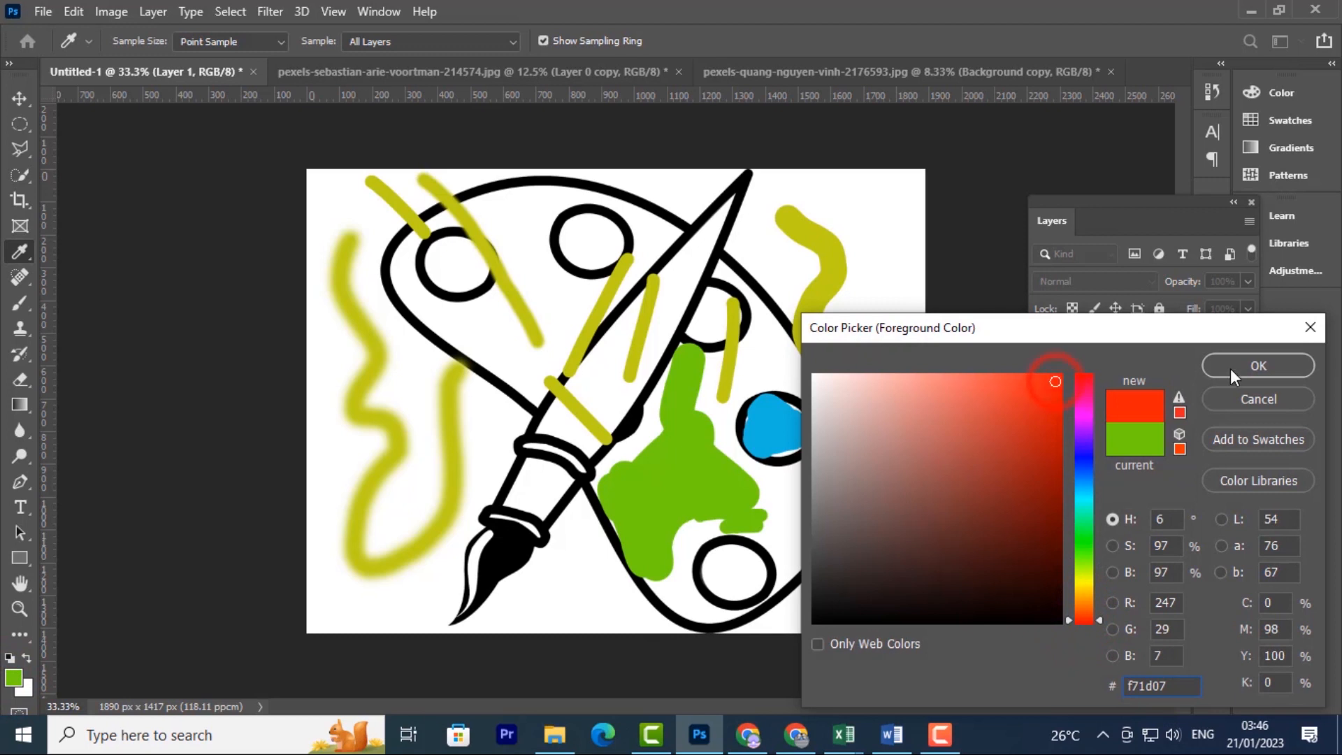
{"action": "left_click", "coordinate": [1258, 365]}
{"action": "left_click", "coordinate": [583, 238]}
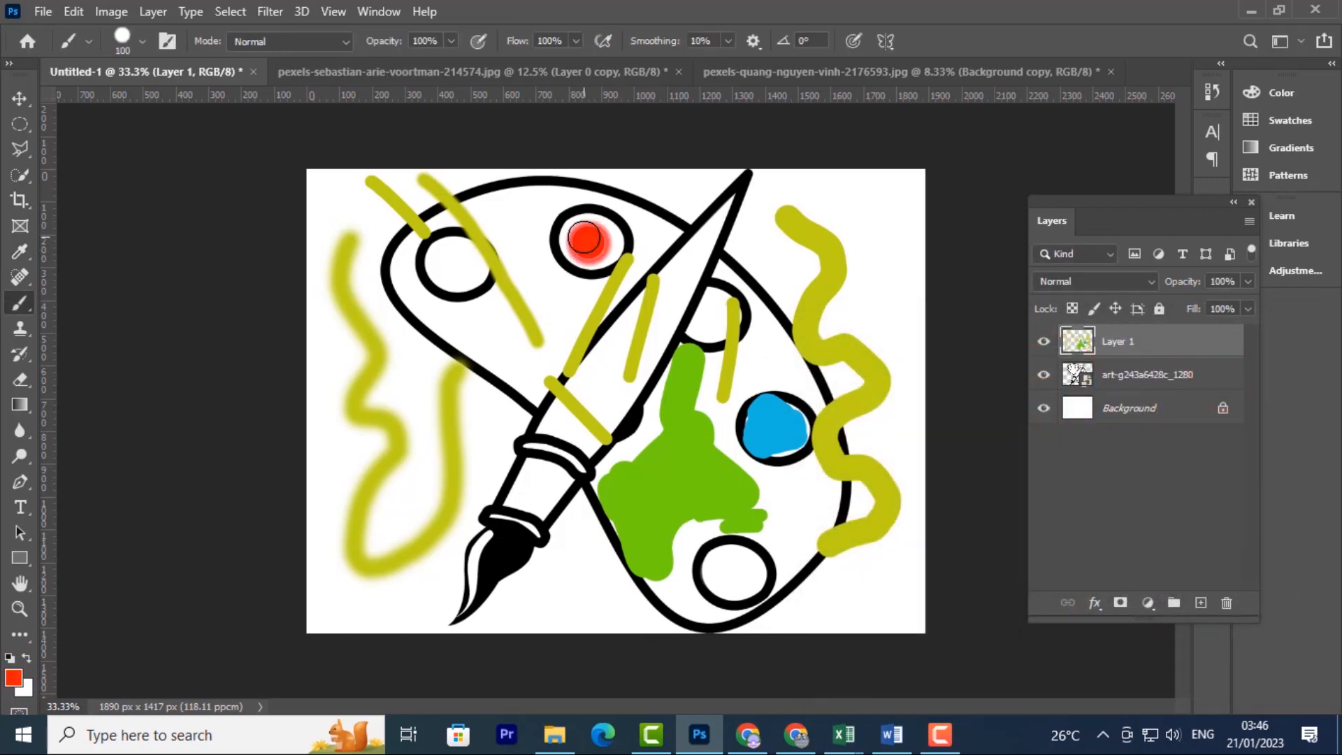
{"action": "mouse_move", "coordinate": [584, 238]}
{"action": "left_mouse_down"}
{"action": "mouse_move", "coordinate": [594, 232]}
{"action": "mouse_move", "coordinate": [579, 248]}
{"action": "mouse_move", "coordinate": [604, 235]}
{"action": "mouse_move", "coordinate": [583, 241]}
{"action": "mouse_move", "coordinate": [593, 250]}
{"action": "left_mouse_up"}
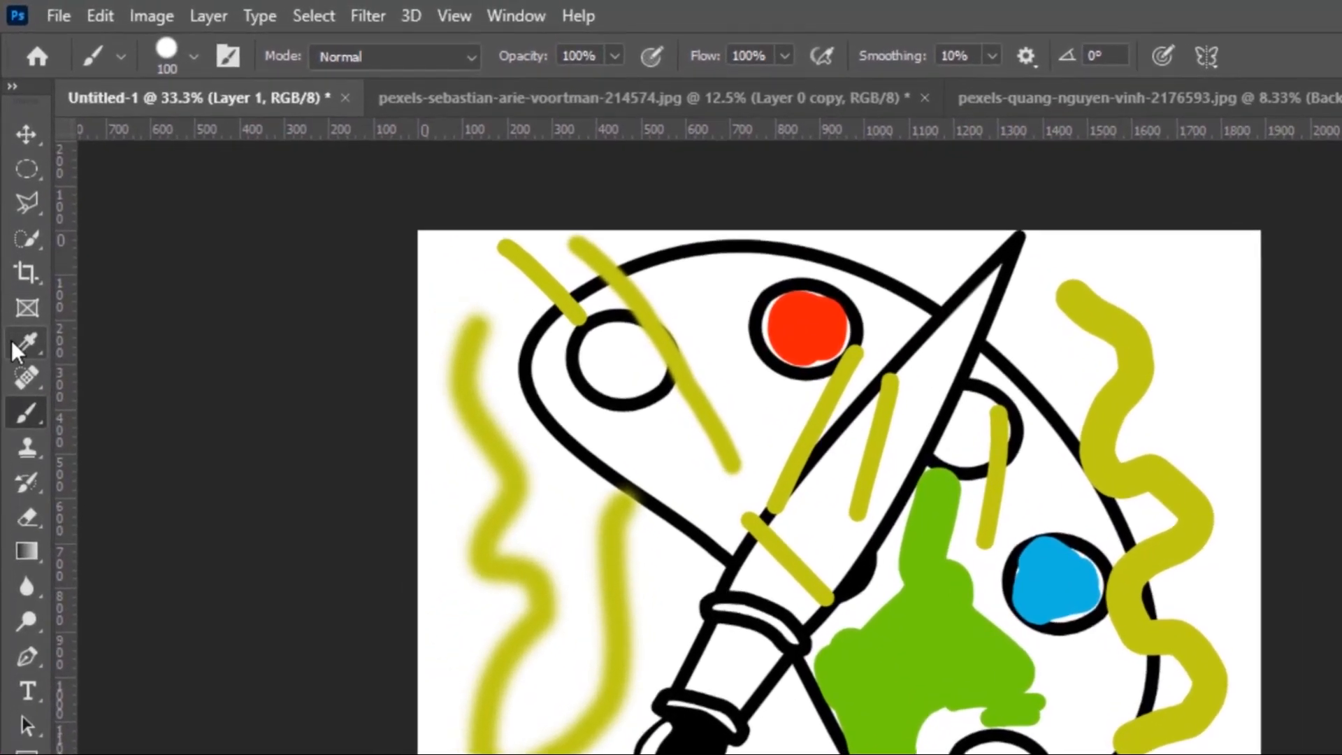
Eyedrop the blue from the right circle and paint the upper-left palette circle solid blue
{"action": "left_click", "coordinate": [12, 341]}
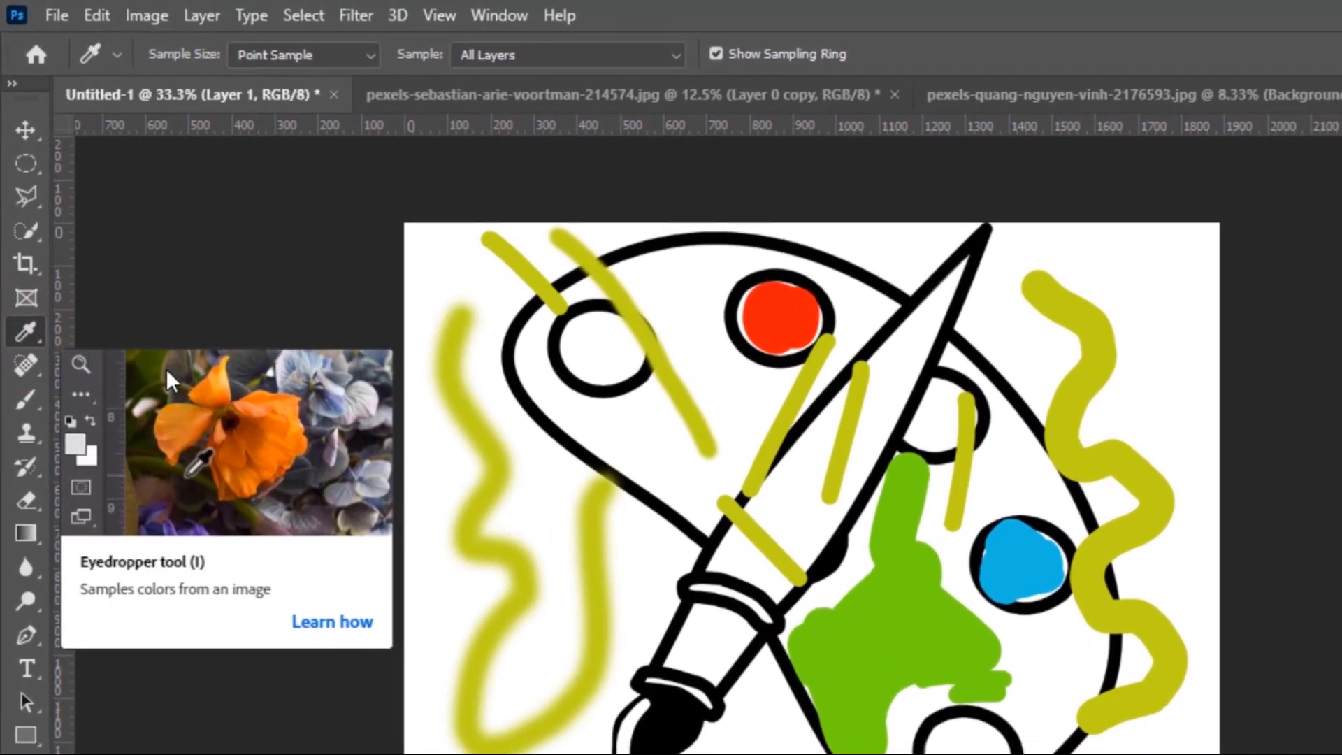
{"action": "left_click", "coordinate": [790, 342]}
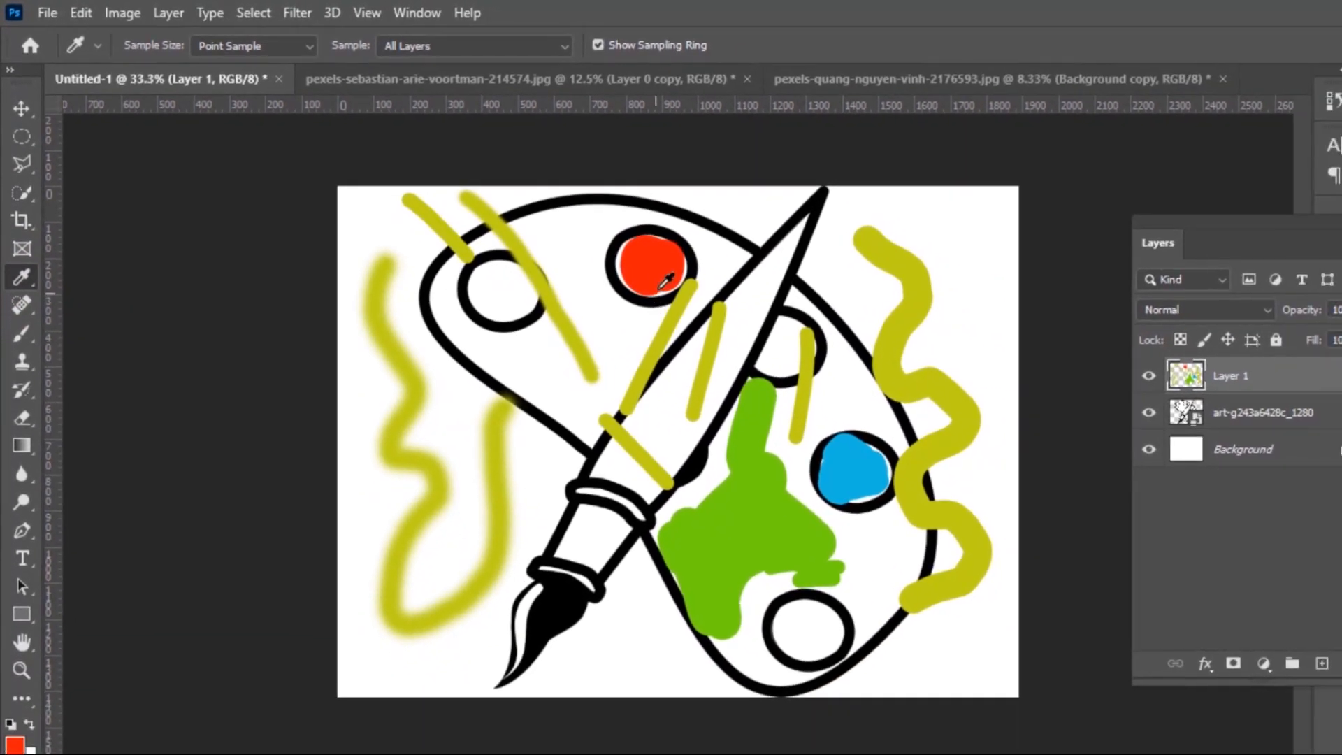
{"action": "left_click", "coordinate": [856, 476]}
{"action": "left_click", "coordinate": [22, 330]}
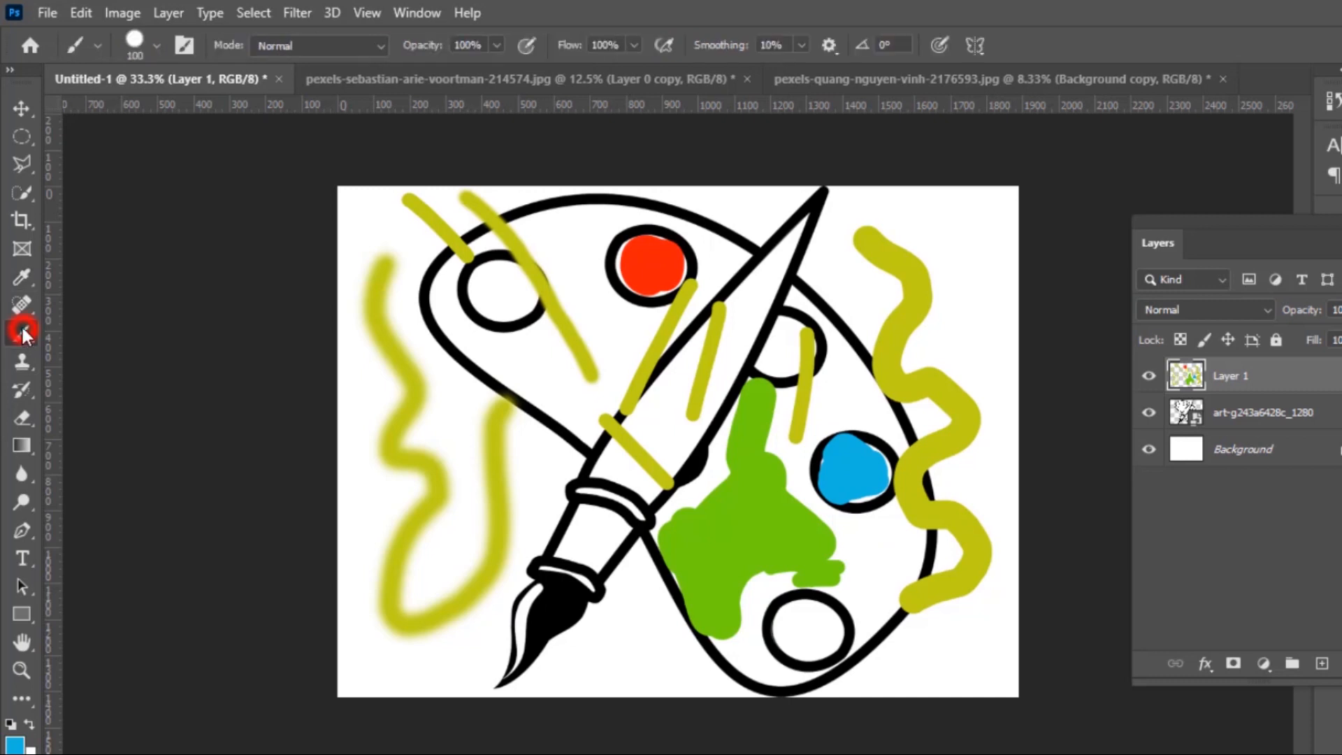
{"action": "left_click", "coordinate": [503, 307]}
{"action": "mouse_move", "coordinate": [492, 289]}
{"action": "left_mouse_down"}
{"action": "mouse_move", "coordinate": [479, 284]}
{"action": "mouse_move", "coordinate": [517, 280]}
{"action": "mouse_move", "coordinate": [494, 272]}
{"action": "mouse_move", "coordinate": [499, 298]}
{"action": "left_mouse_up"}
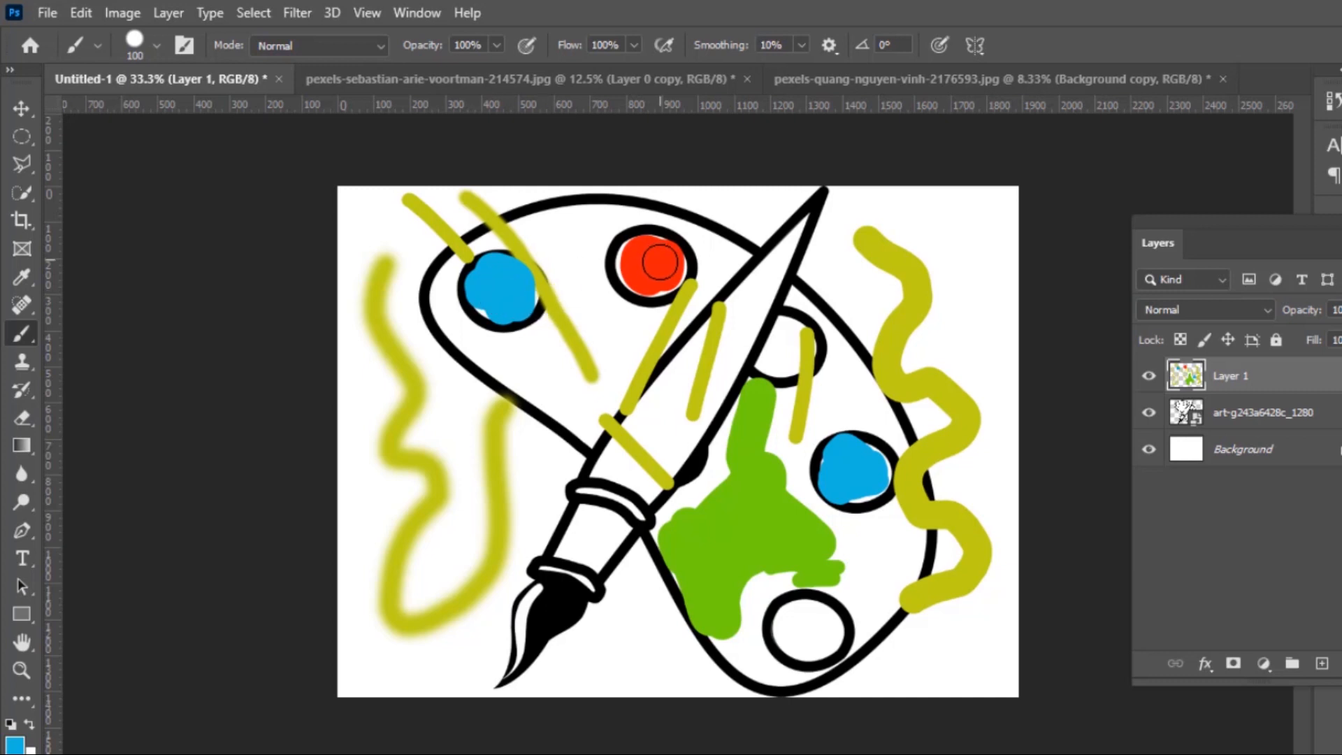
{"action": "left_click", "coordinate": [508, 284]}
{"action": "mouse_move", "coordinate": [523, 273]}
{"action": "left_mouse_down"}
{"action": "mouse_move", "coordinate": [489, 277]}
{"action": "mouse_move", "coordinate": [490, 298]}
{"action": "left_mouse_up"}
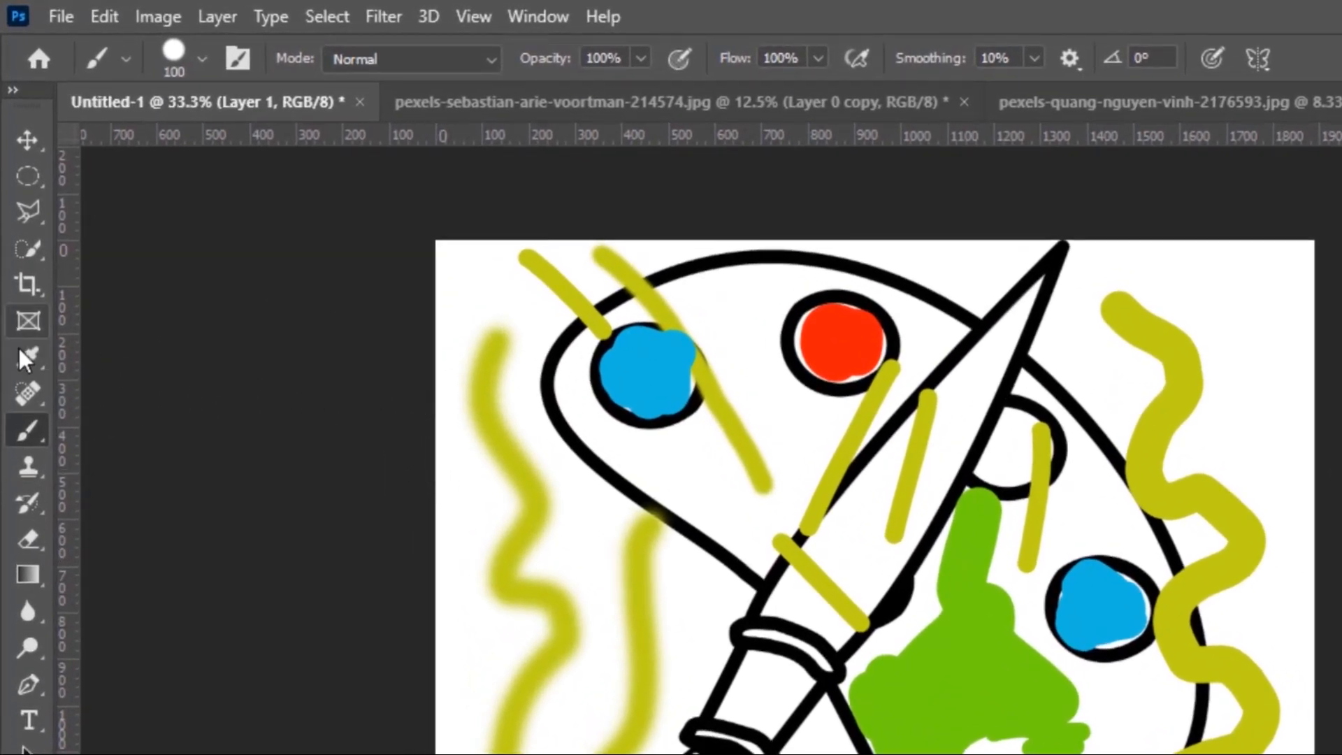
Sample the red circle, paint a red stroke over the handle, then delete Layer 1
{"action": "left_click", "coordinate": [19, 351]}
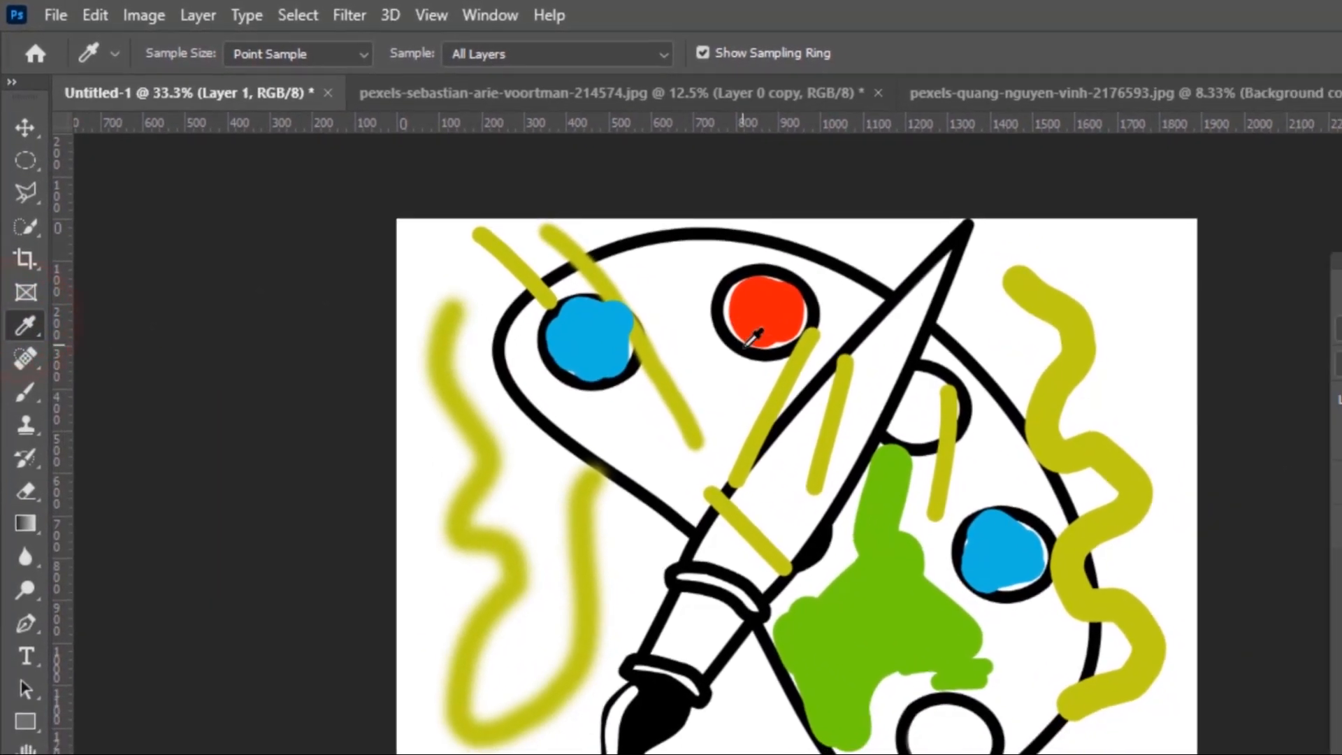
{"action": "left_click", "coordinate": [853, 343]}
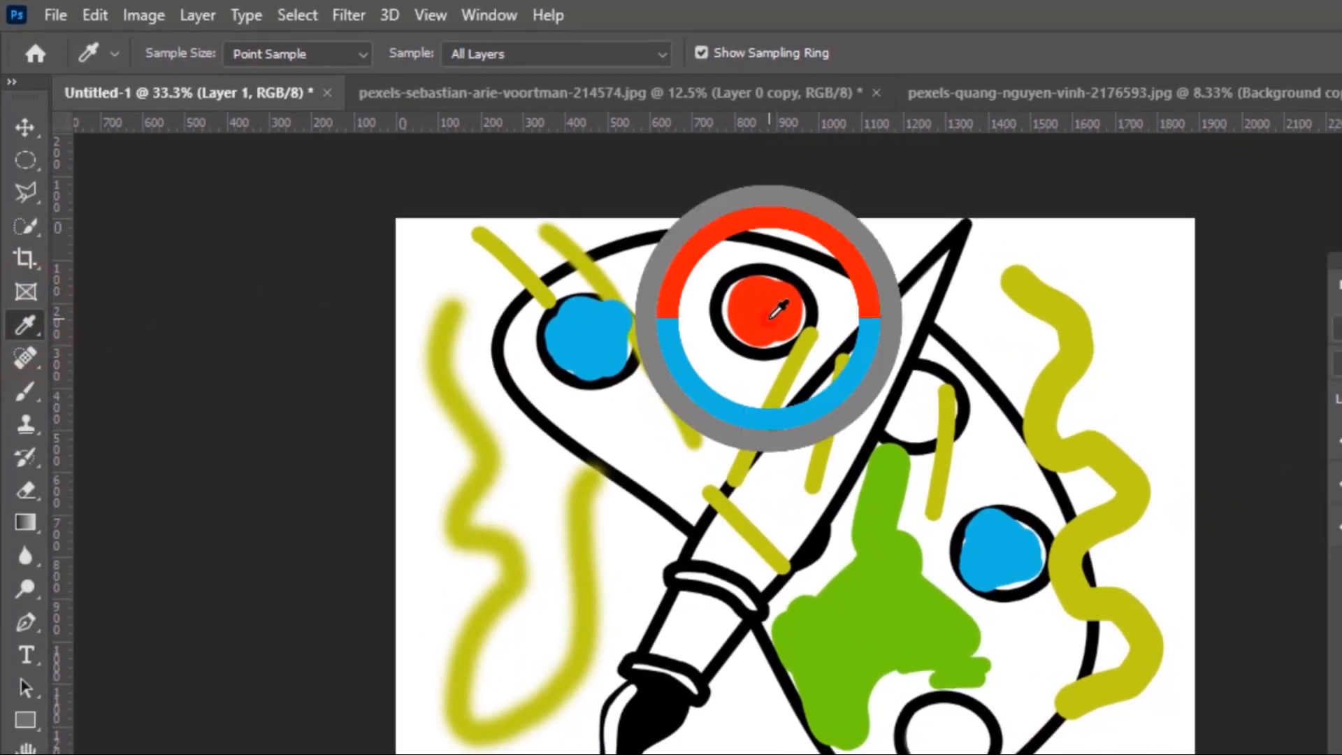
{"action": "left_click", "coordinate": [769, 318]}
{"action": "left_click", "coordinate": [769, 319]}
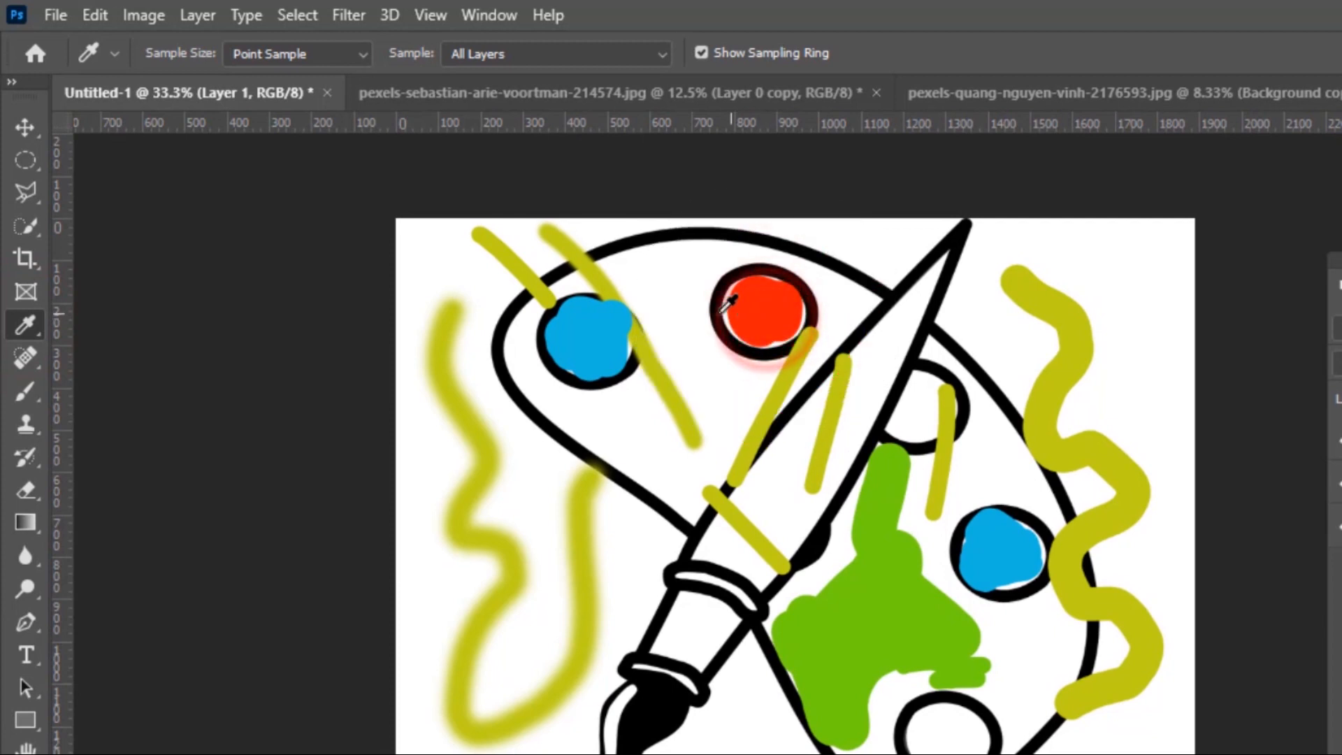
{"action": "left_click", "coordinate": [26, 392]}
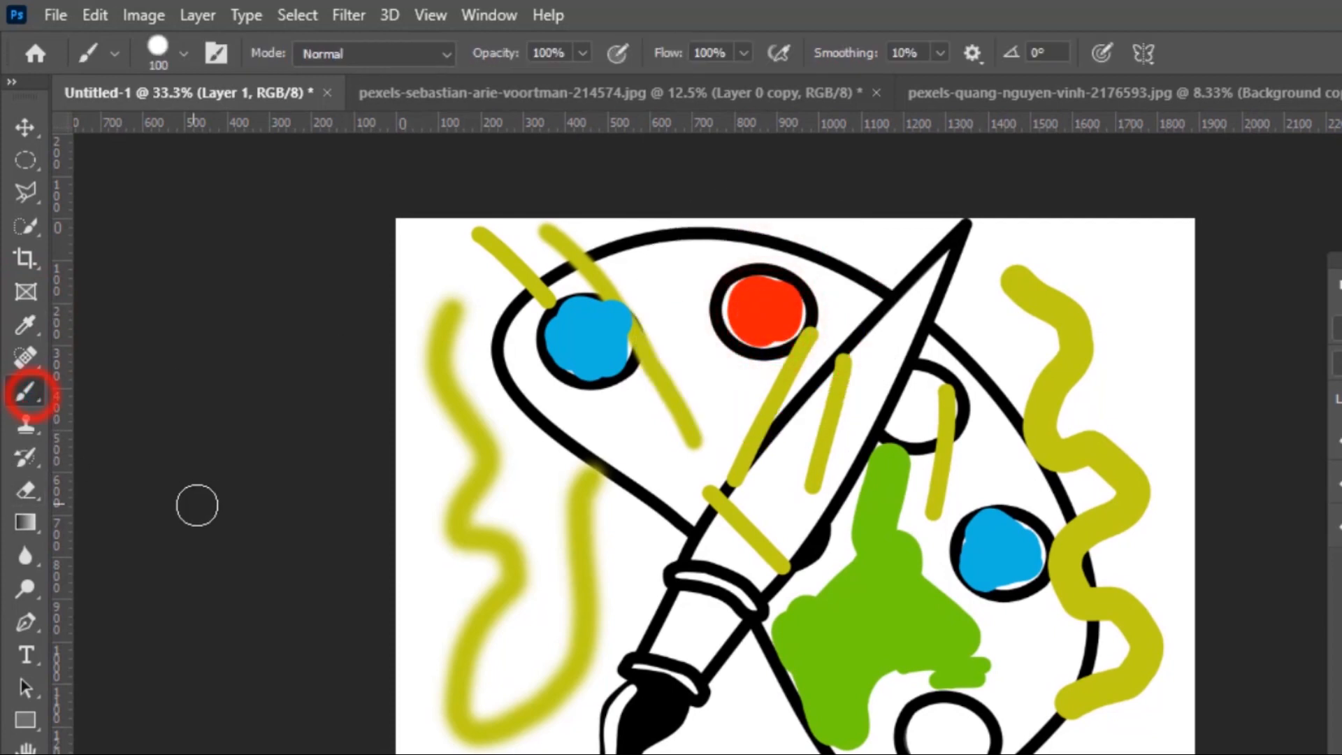
{"action": "mouse_move", "coordinate": [922, 318]}
{"action": "left_mouse_down"}
{"action": "mouse_move", "coordinate": [809, 530]}
{"action": "mouse_move", "coordinate": [941, 334]}
{"action": "mouse_move", "coordinate": [763, 482]}
{"action": "mouse_move", "coordinate": [868, 397]}
{"action": "mouse_move", "coordinate": [789, 504]}
{"action": "left_mouse_up"}
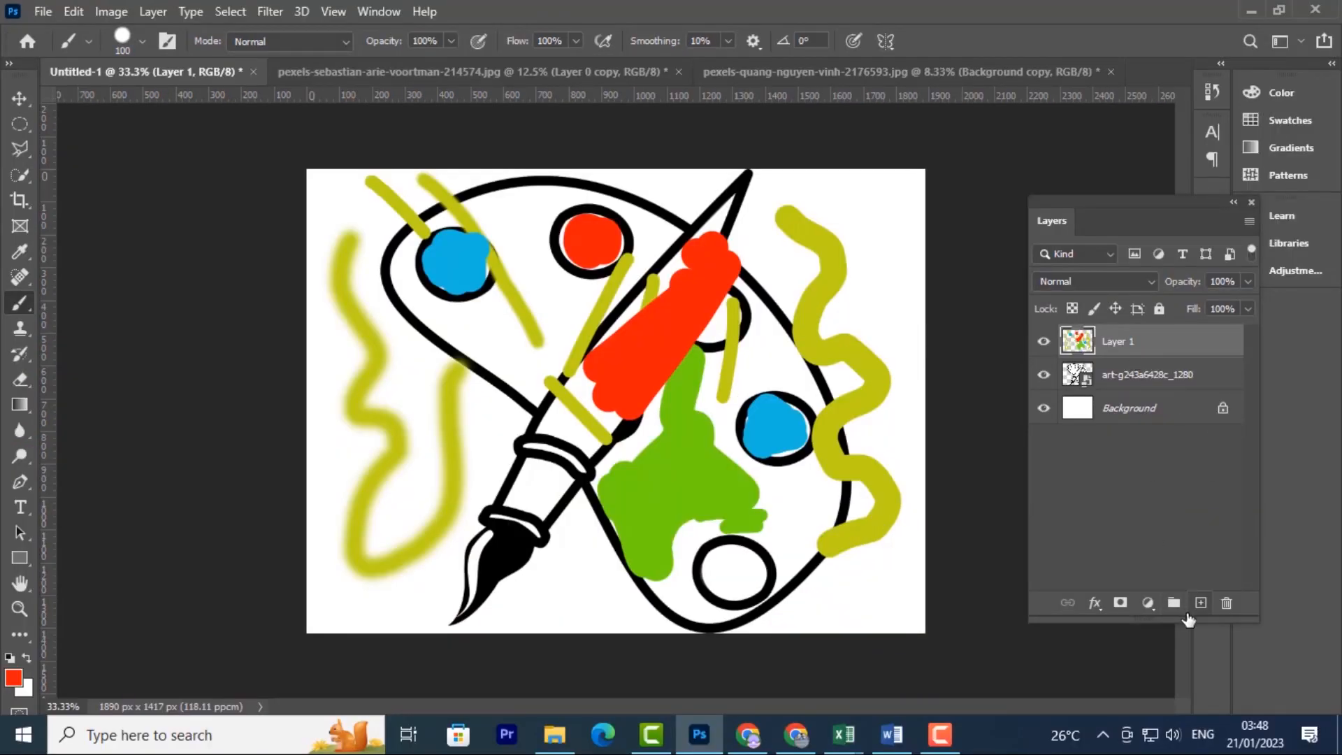
{"action": "left_click_drag", "start_coordinate": [1166, 339], "coordinate": [1226, 604]}
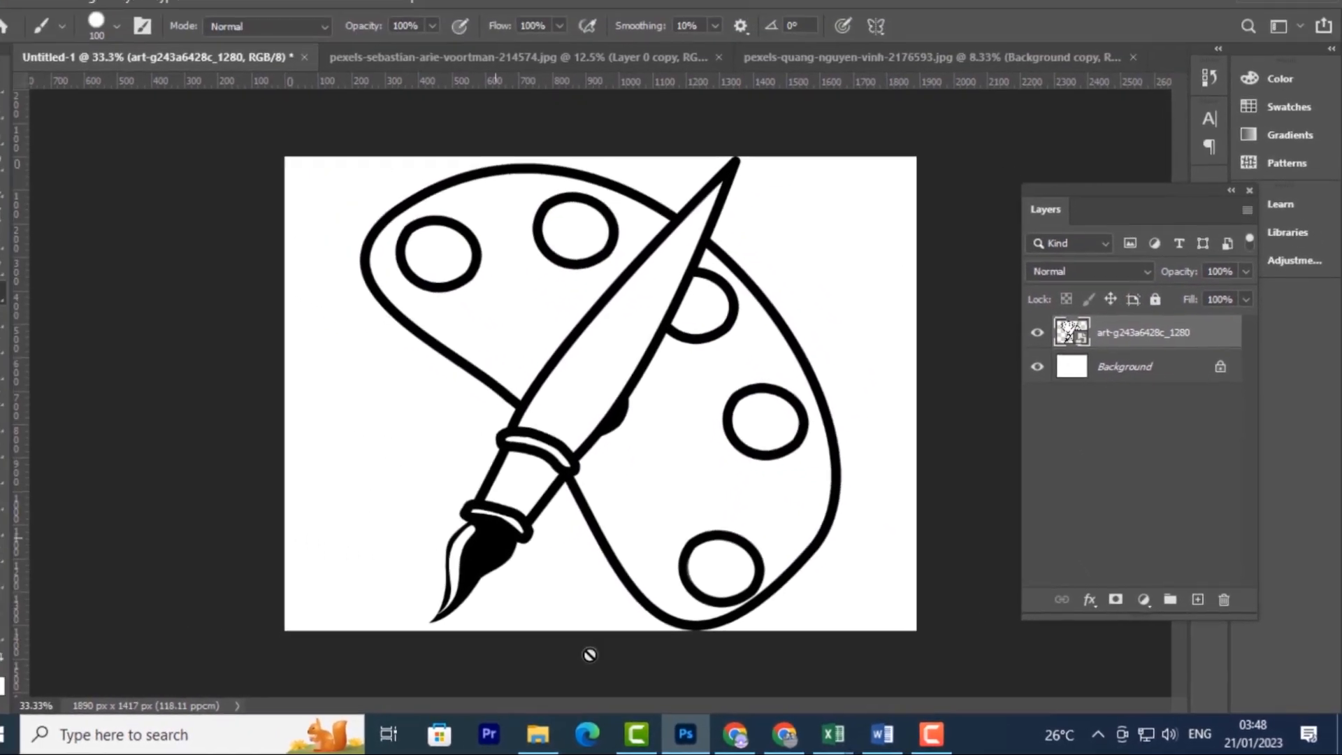
Rasterize the outline layer and paint the bottom palette circle solid red
{"action": "left_click", "coordinate": [670, 293]}
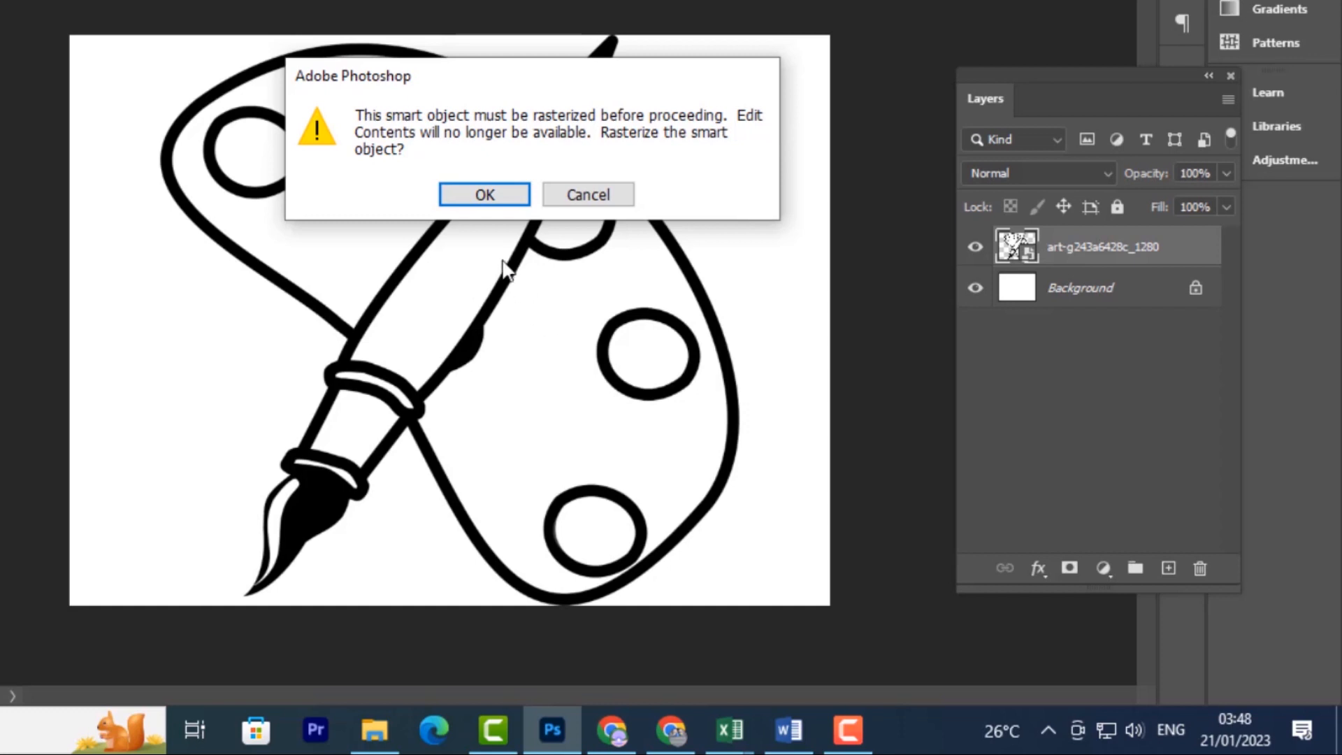
{"action": "left_click", "coordinate": [488, 193]}
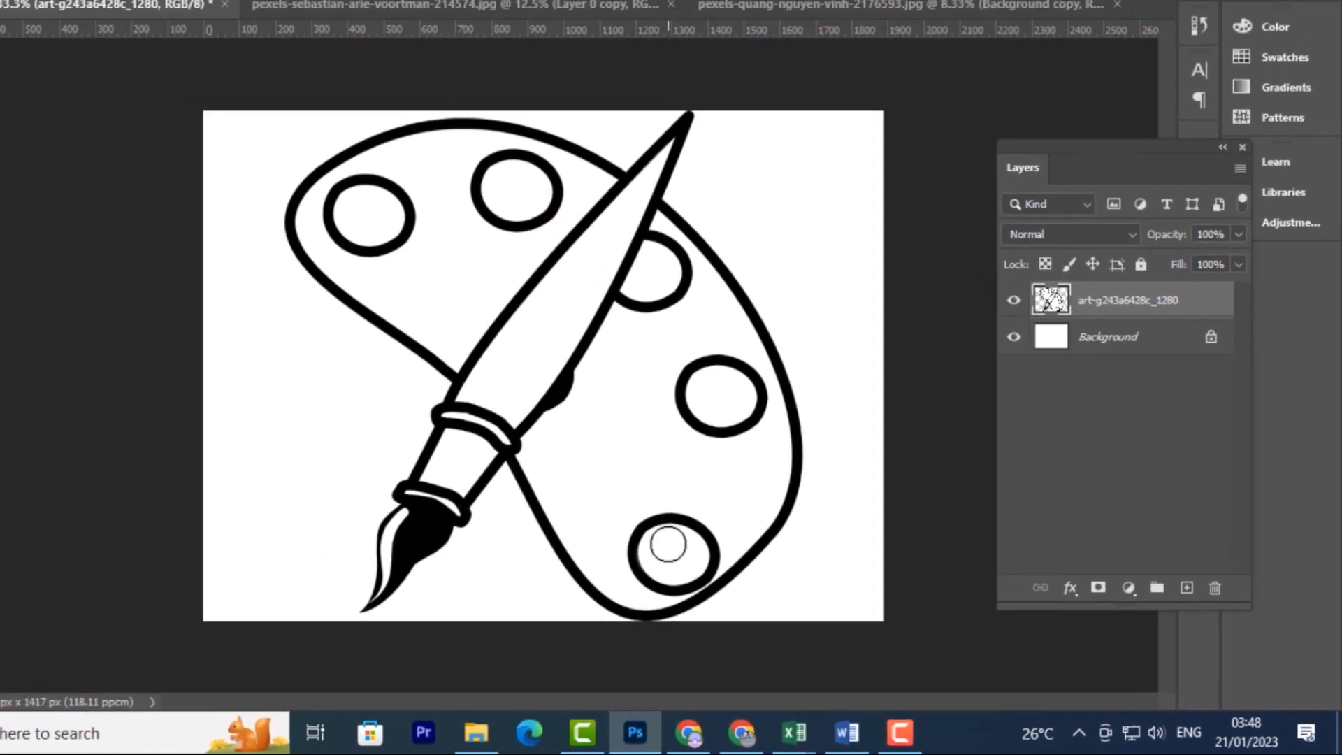
{"action": "left_click_drag", "start_coordinate": [586, 518], "coordinate": [587, 516]}
{"action": "mouse_move", "coordinate": [726, 561]}
{"action": "left_mouse_down"}
{"action": "mouse_move", "coordinate": [723, 583]}
{"action": "mouse_move", "coordinate": [744, 591]}
{"action": "mouse_move", "coordinate": [750, 566]}
{"action": "left_mouse_up"}
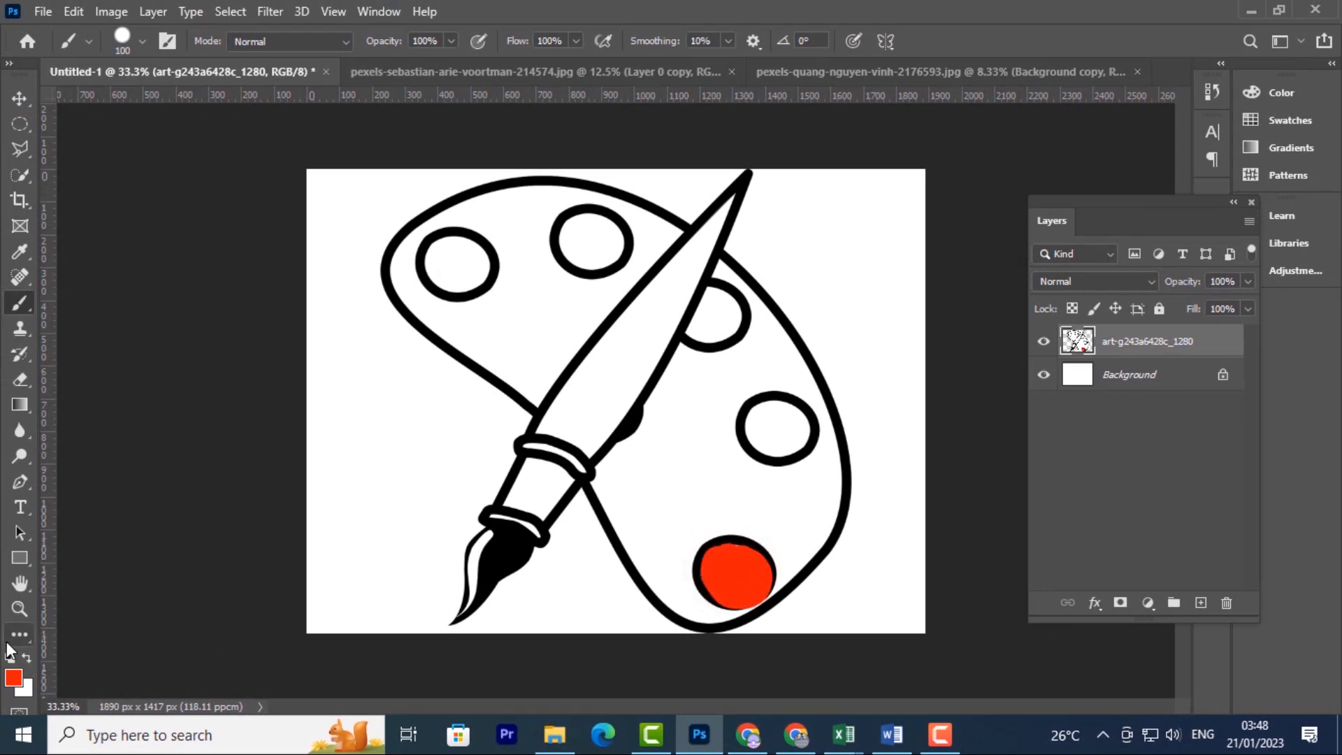
{"action": "left_click", "coordinate": [14, 678]}
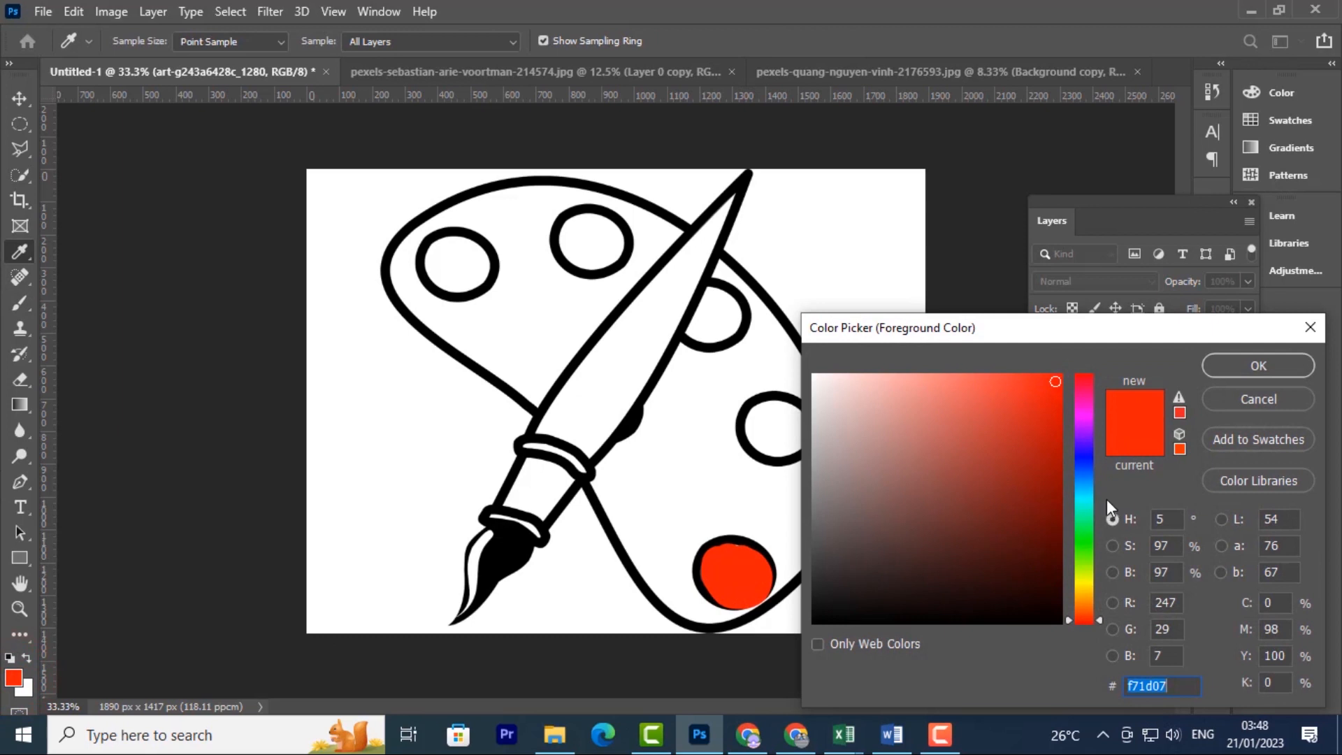
Choose blue as the foreground colour and paint the right palette circle blue
{"action": "left_click", "coordinate": [1084, 469]}
{"action": "left_click", "coordinate": [1250, 365]}
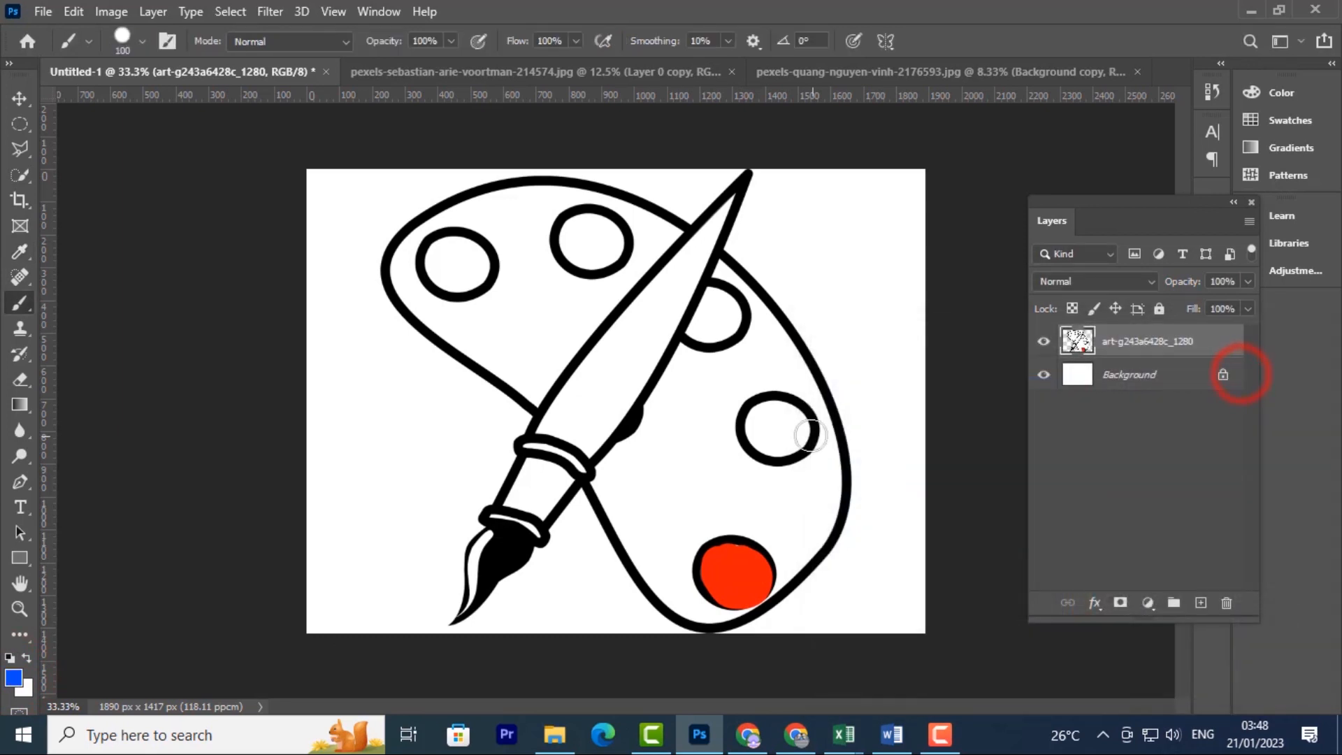
{"action": "mouse_move", "coordinate": [776, 416]}
{"action": "left_mouse_down"}
{"action": "mouse_move", "coordinate": [768, 427]}
{"action": "mouse_move", "coordinate": [788, 437]}
{"action": "mouse_move", "coordinate": [786, 424]}
{"action": "left_mouse_up"}
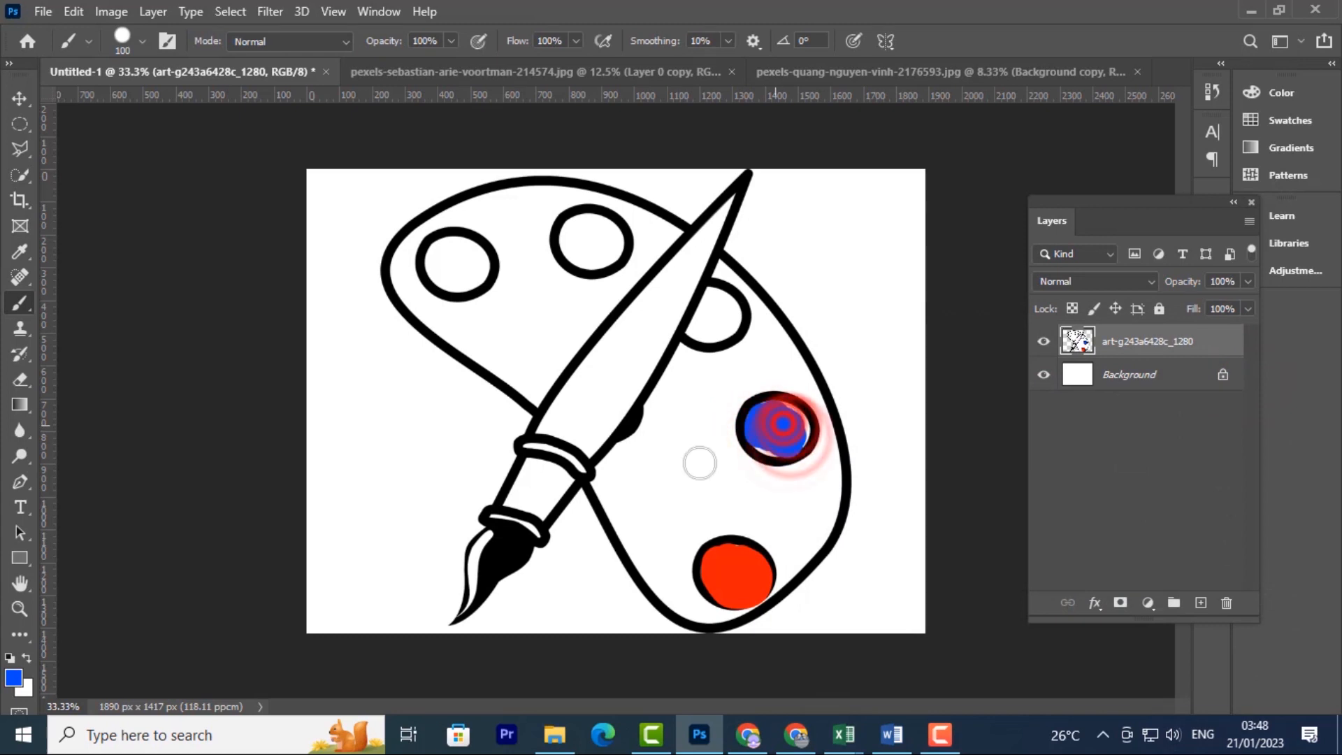
Try a black stroke along the paintbrush handle, then undo it
{"action": "left_click", "coordinate": [13, 675]}
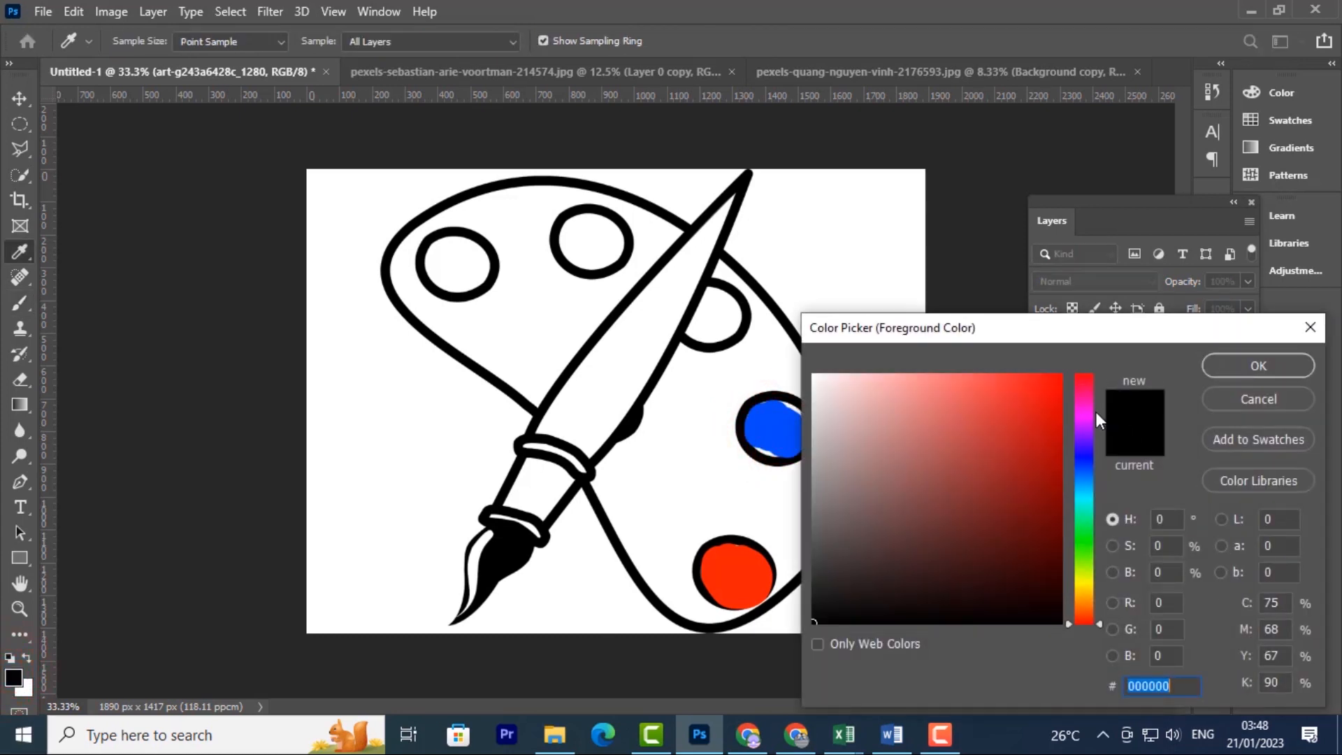
{"action": "left_click", "coordinate": [1088, 404]}
{"action": "left_click", "coordinate": [1264, 367]}
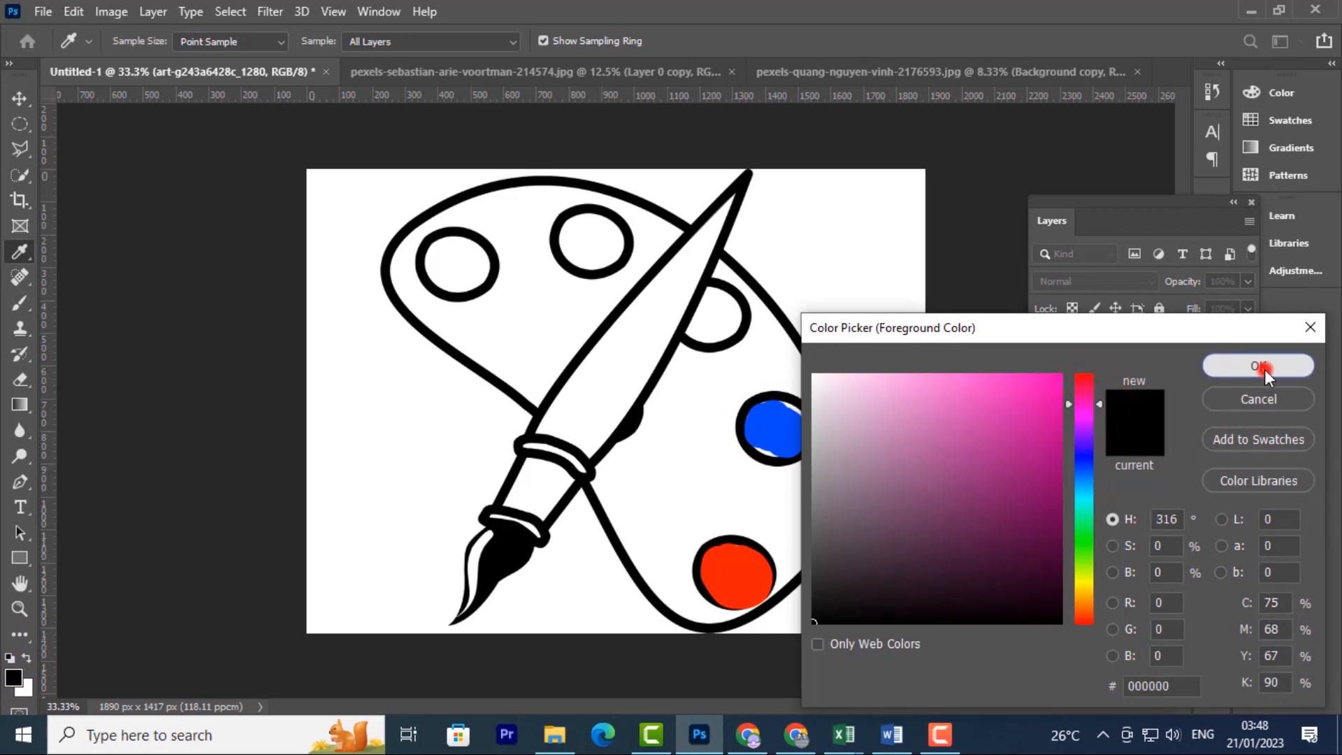
{"action": "mouse_move", "coordinate": [691, 264]}
{"action": "left_mouse_down"}
{"action": "mouse_move", "coordinate": [556, 440]}
{"action": "mouse_move", "coordinate": [650, 379]}
{"action": "mouse_move", "coordinate": [576, 441]}
{"action": "mouse_move", "coordinate": [629, 391]}
{"action": "mouse_move", "coordinate": [608, 419]}
{"action": "left_mouse_up"}
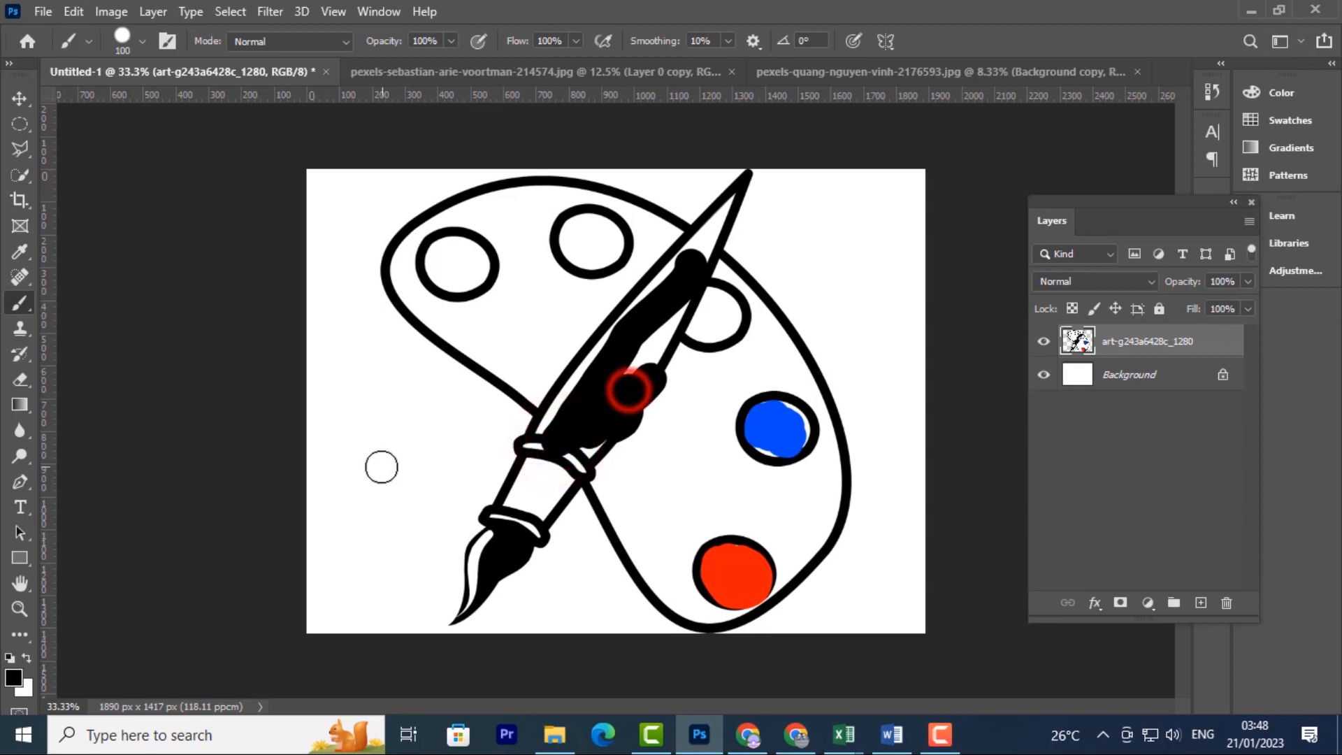
{"action": "key", "text": "ctrl+z"}
{"action": "key", "text": "ctrl+z"}
{"action": "key", "text": "ctrl+z"}
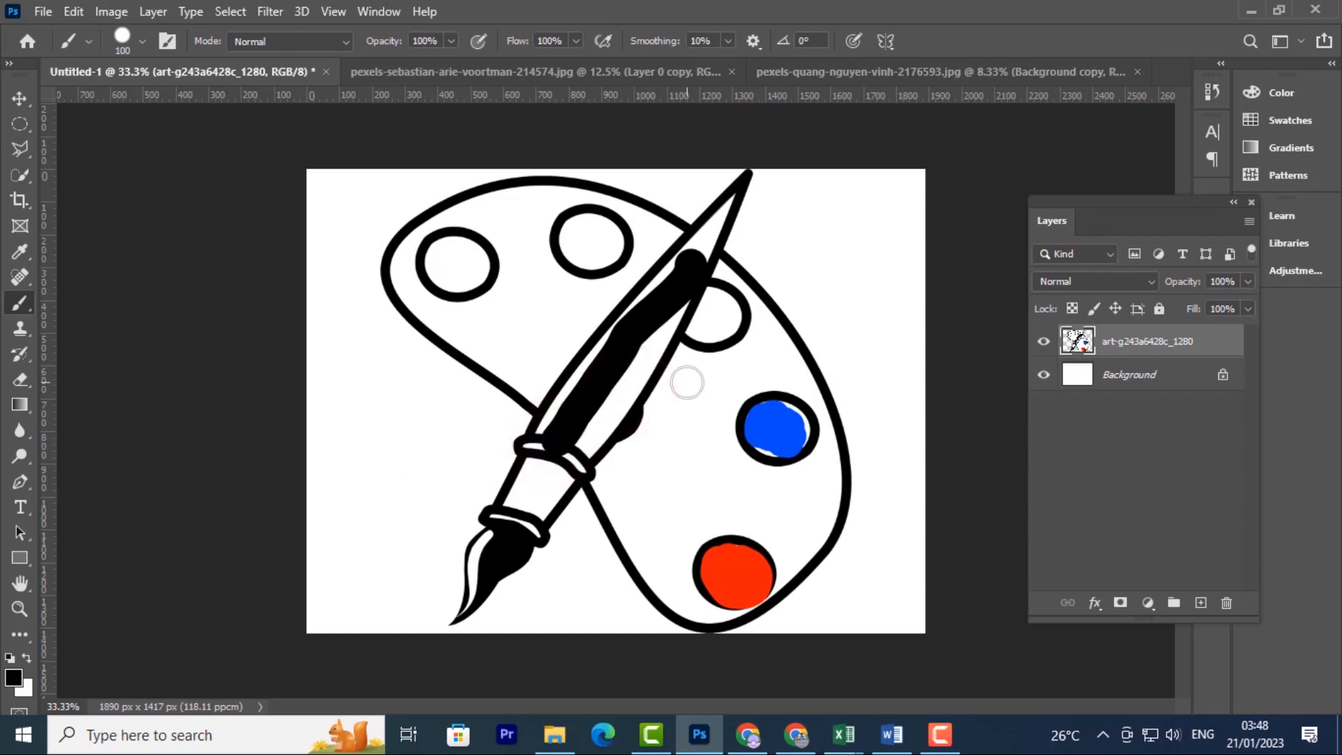
{"action": "left_click", "coordinate": [15, 683]}
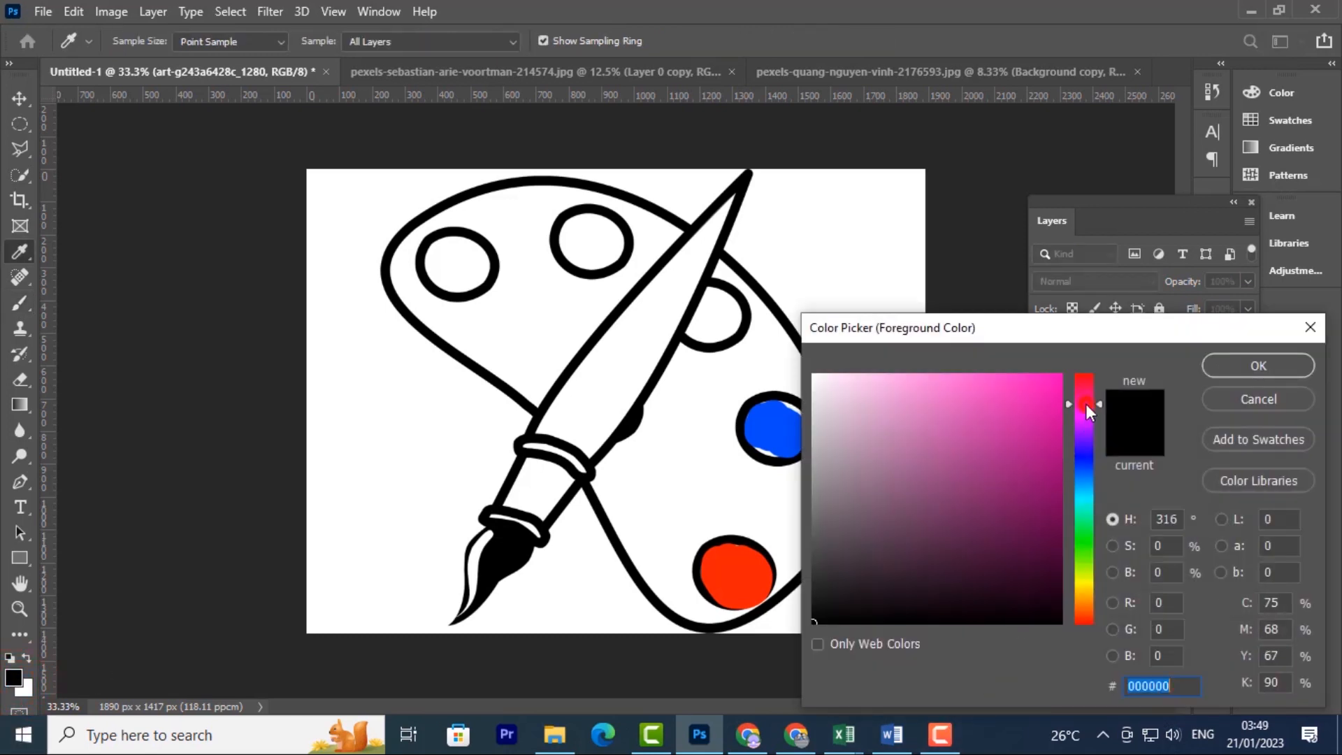
Pick pink (e70dac) and brush a broad pink stroke along the paintbrush handle
{"action": "left_click", "coordinate": [1048, 396]}
{"action": "left_click", "coordinate": [1251, 366]}
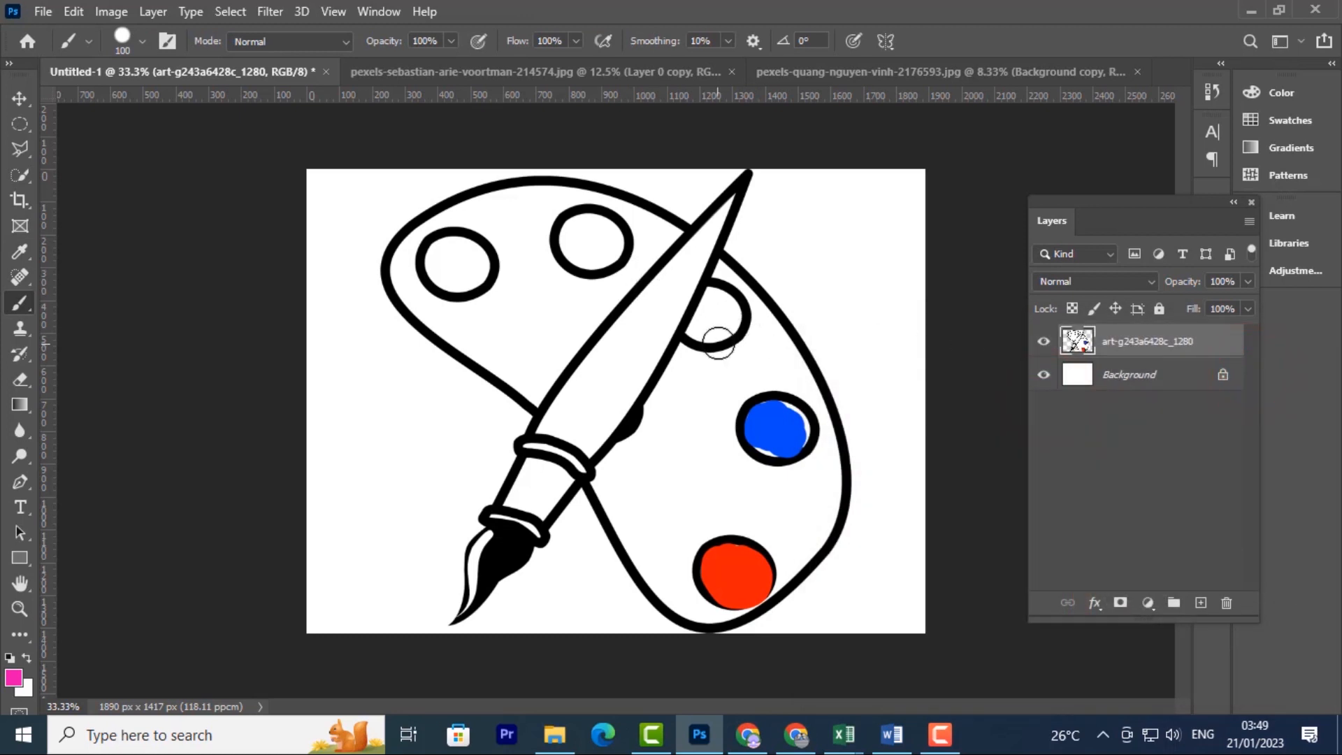
{"action": "mouse_move", "coordinate": [678, 283]}
{"action": "left_mouse_down"}
{"action": "mouse_move", "coordinate": [550, 421]}
{"action": "mouse_move", "coordinate": [601, 404]}
{"action": "mouse_move", "coordinate": [658, 344]}
{"action": "mouse_move", "coordinate": [635, 375]}
{"action": "mouse_move", "coordinate": [669, 319]}
{"action": "mouse_move", "coordinate": [596, 391]}
{"action": "left_mouse_up"}
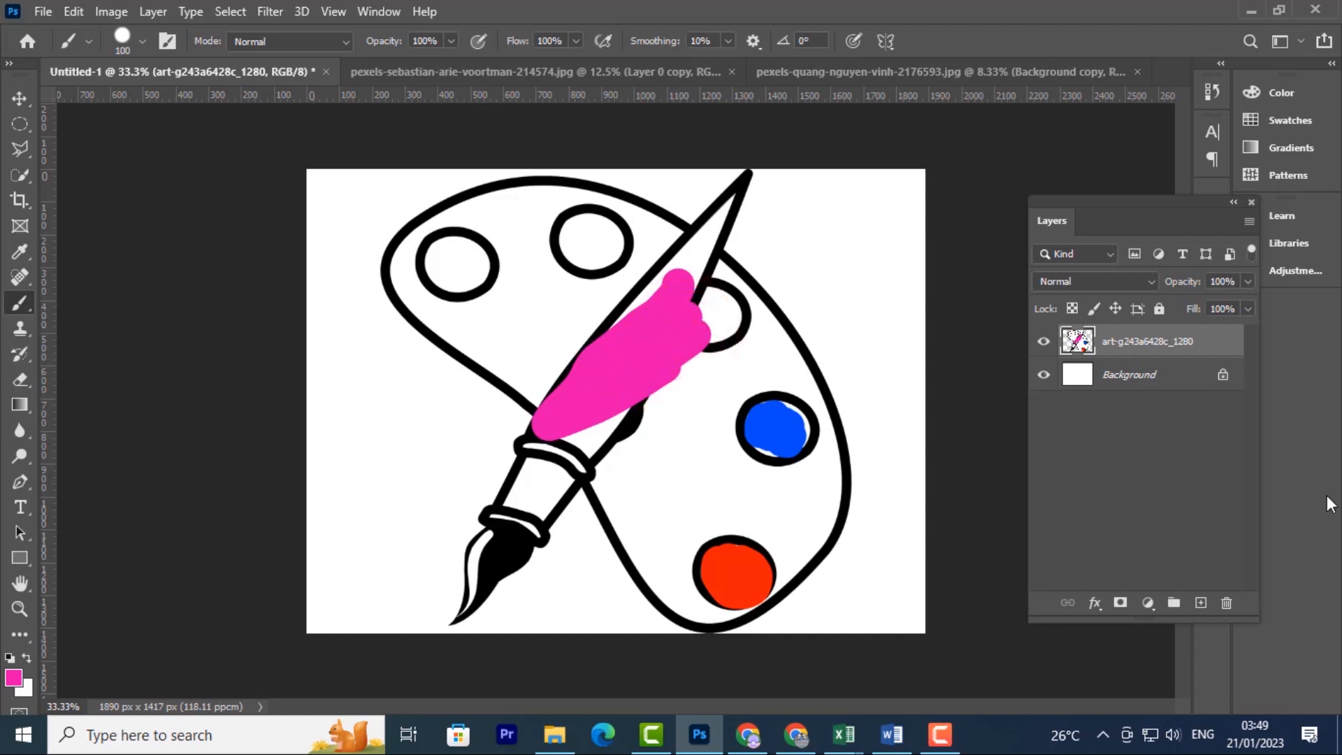
{"action": "left_click", "coordinate": [15, 380]}
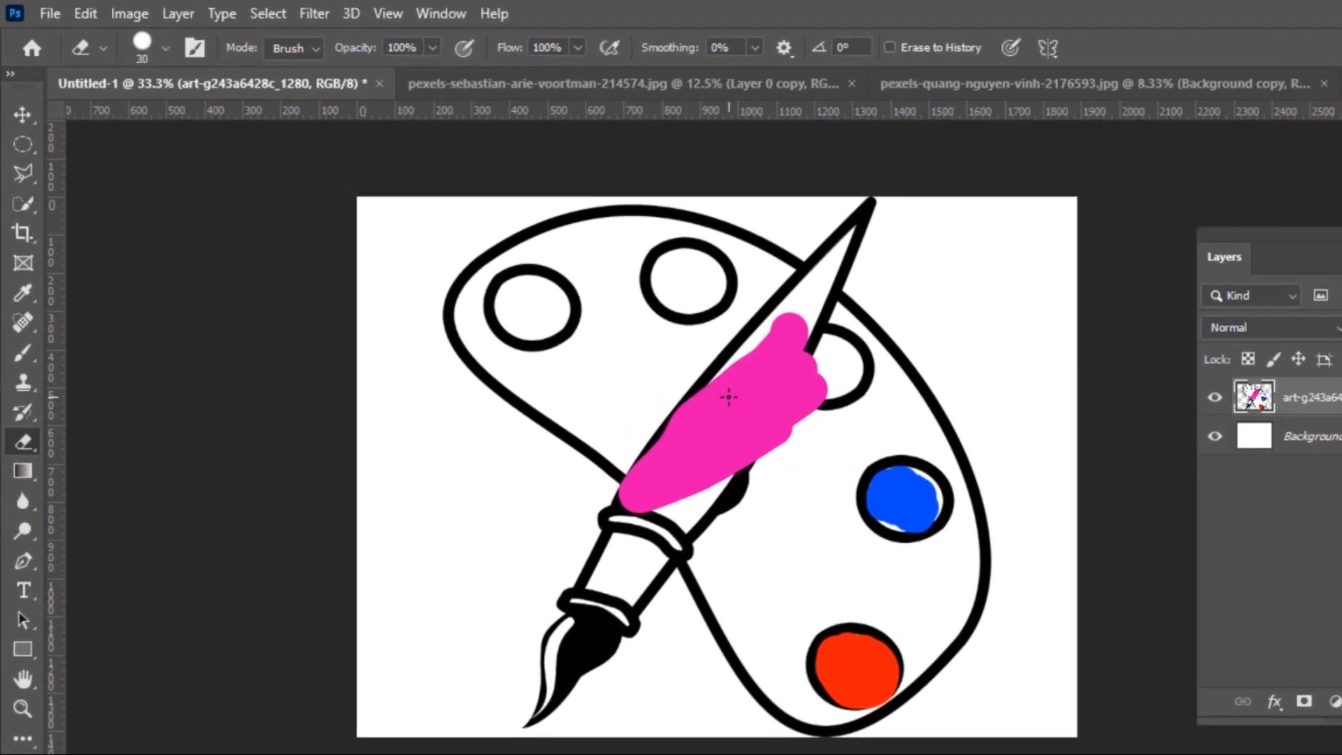
Enlarge the eraser and erase the pink paint plus parts of the handle and ferrule outline
{"action": "key", "text": "bracketright"}
{"action": "key", "text": "bracketright"}
{"action": "key", "text": "bracketright"}
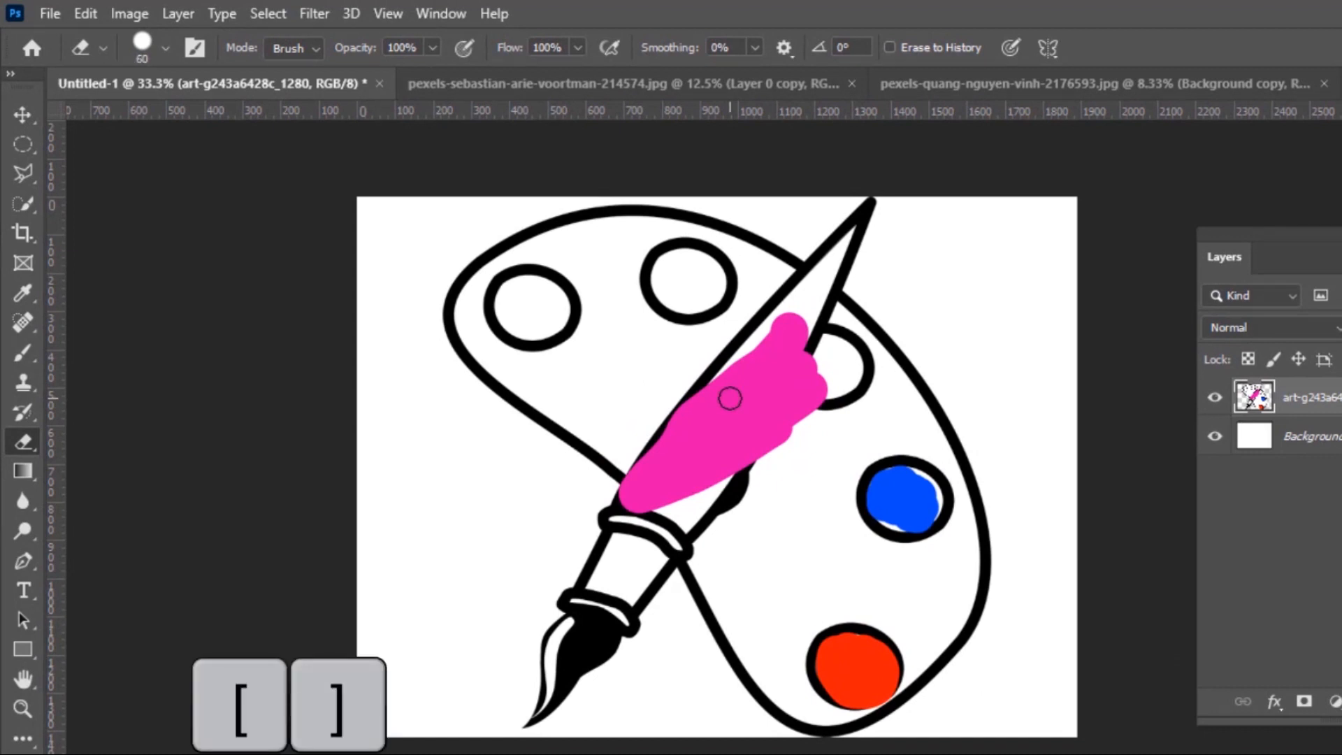
{"action": "mouse_move", "coordinate": [798, 308]}
{"action": "left_mouse_down"}
{"action": "mouse_move", "coordinate": [789, 457]}
{"action": "mouse_move", "coordinate": [799, 307]}
{"action": "mouse_move", "coordinate": [760, 339]}
{"action": "mouse_move", "coordinate": [753, 436]}
{"action": "mouse_move", "coordinate": [787, 312]}
{"action": "mouse_move", "coordinate": [760, 404]}
{"action": "mouse_move", "coordinate": [724, 429]}
{"action": "mouse_move", "coordinate": [723, 374]}
{"action": "mouse_move", "coordinate": [696, 495]}
{"action": "mouse_move", "coordinate": [653, 413]}
{"action": "left_mouse_up"}
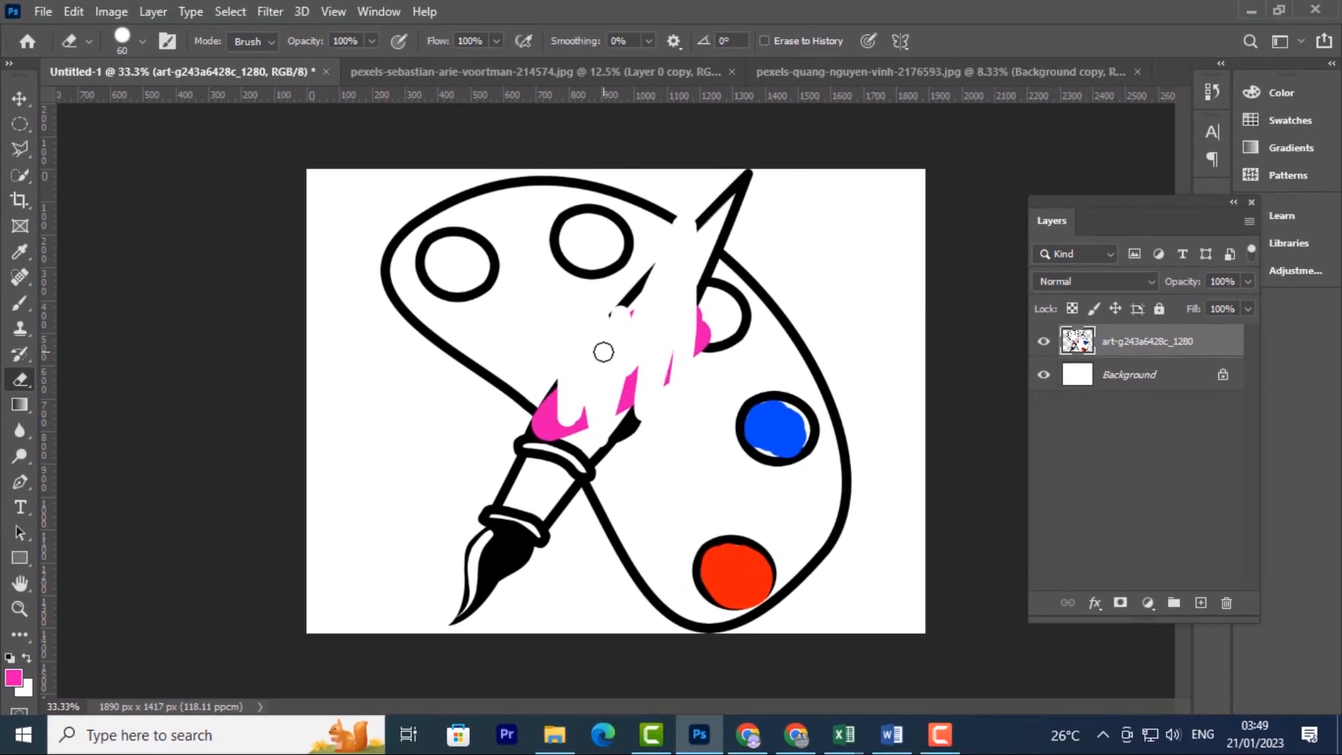
{"action": "mouse_move", "coordinate": [533, 328]}
{"action": "left_mouse_down"}
{"action": "mouse_move", "coordinate": [552, 451]}
{"action": "mouse_move", "coordinate": [564, 389]}
{"action": "mouse_move", "coordinate": [478, 584]}
{"action": "mouse_move", "coordinate": [555, 508]}
{"action": "left_mouse_up"}
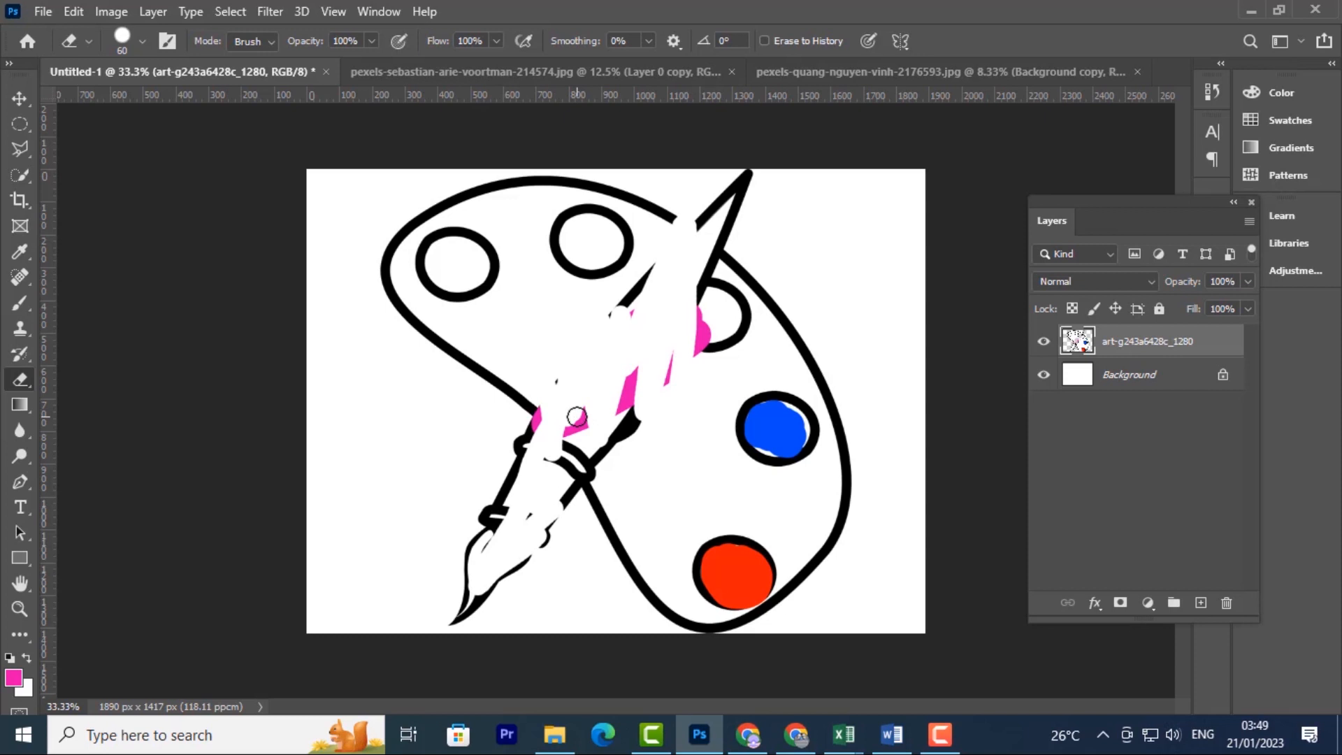
{"action": "mouse_move", "coordinate": [597, 465]}
{"action": "left_mouse_down"}
{"action": "mouse_move", "coordinate": [549, 480]}
{"action": "mouse_move", "coordinate": [575, 436]}
{"action": "mouse_move", "coordinate": [561, 452]}
{"action": "mouse_move", "coordinate": [585, 429]}
{"action": "left_mouse_up"}
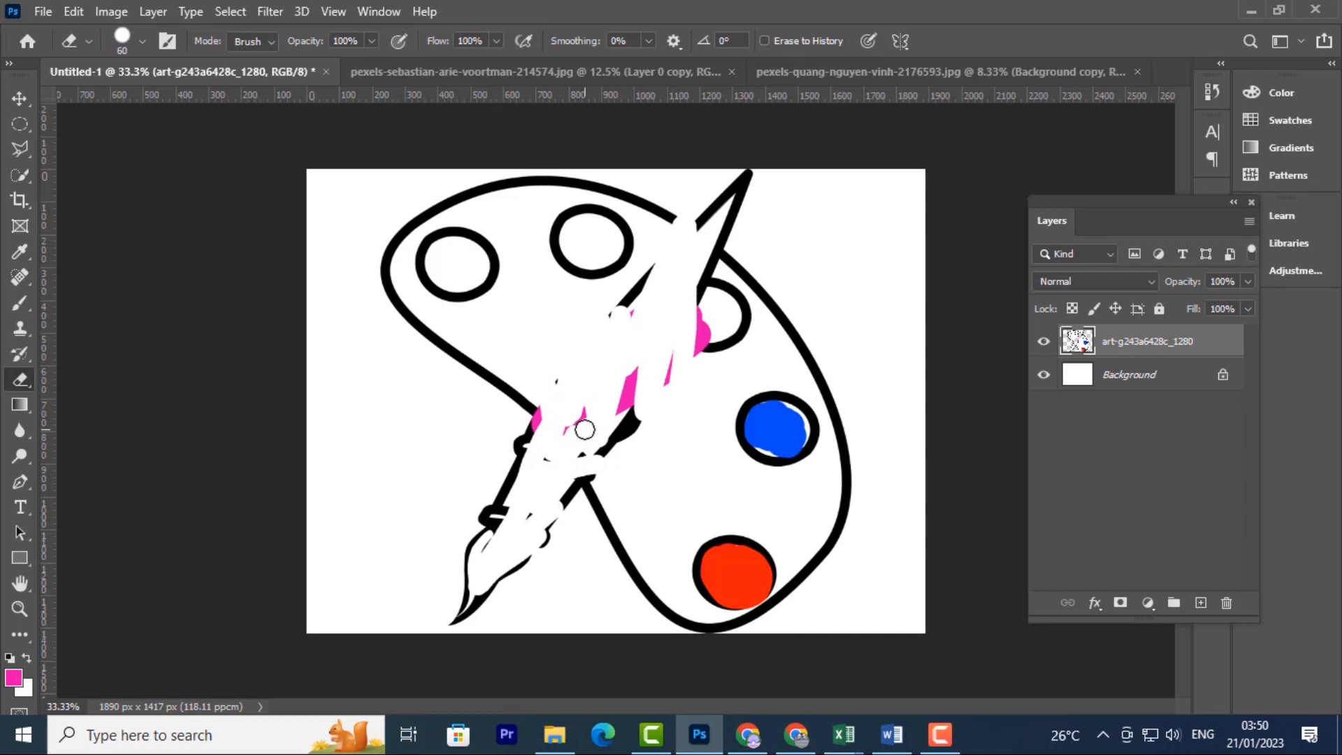
{"action": "left_click_drag", "start_coordinate": [584, 429], "coordinate": [639, 325]}
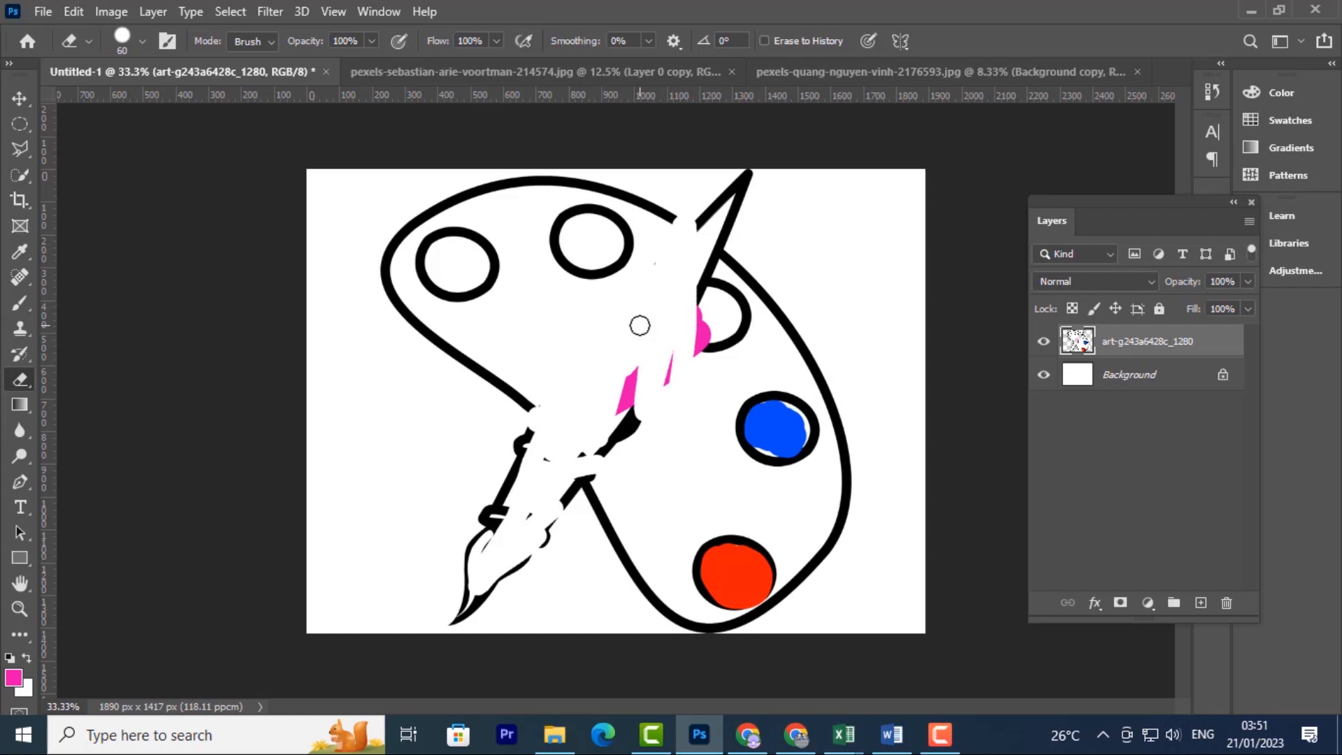